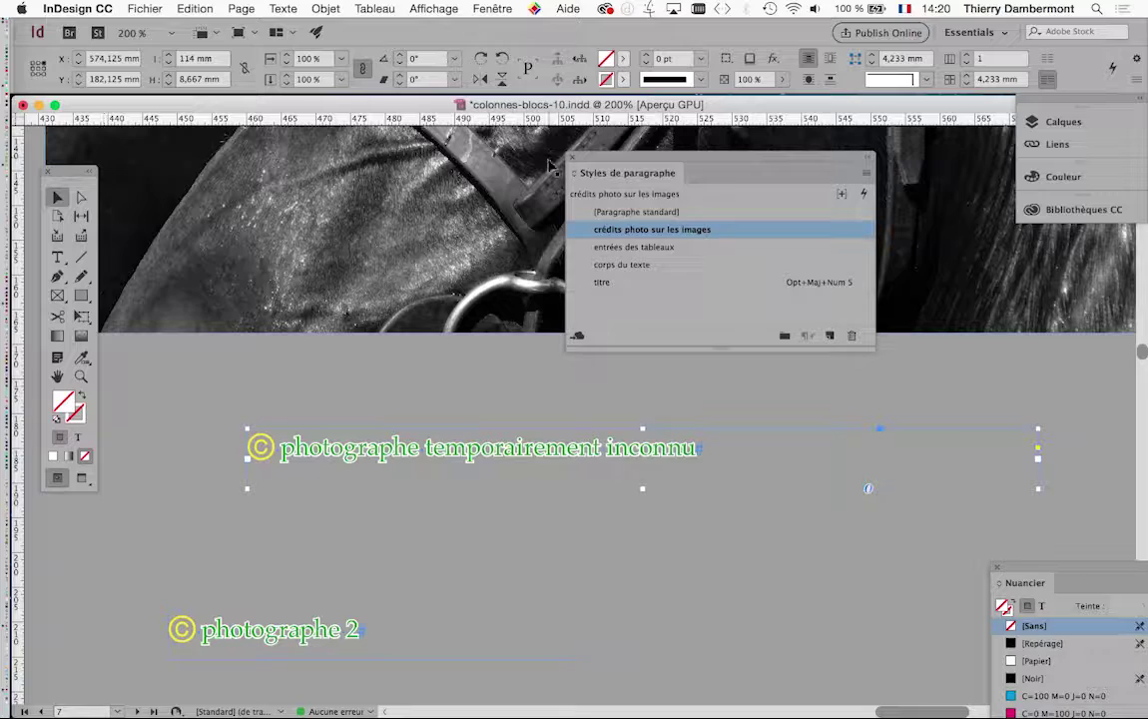
Step: Fit the frame of the credit "photographe temporairement inconnu" to its text
key("super+F11")
key("super+minus")
key("super+minus")
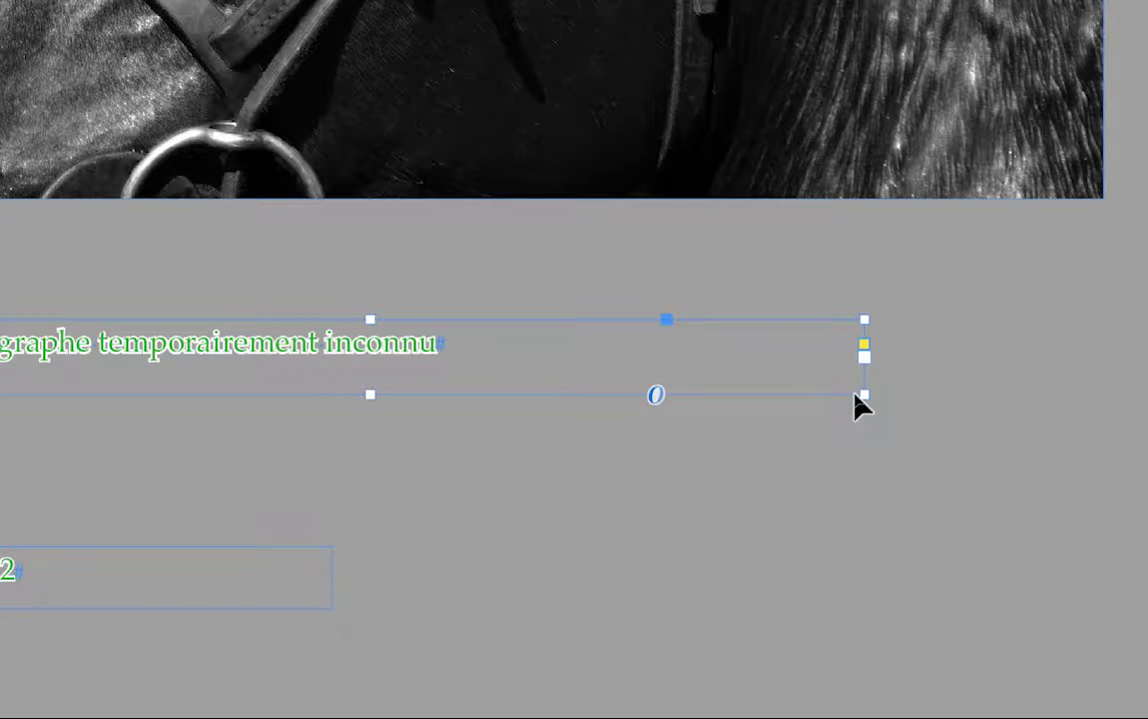
double_click(859, 395)
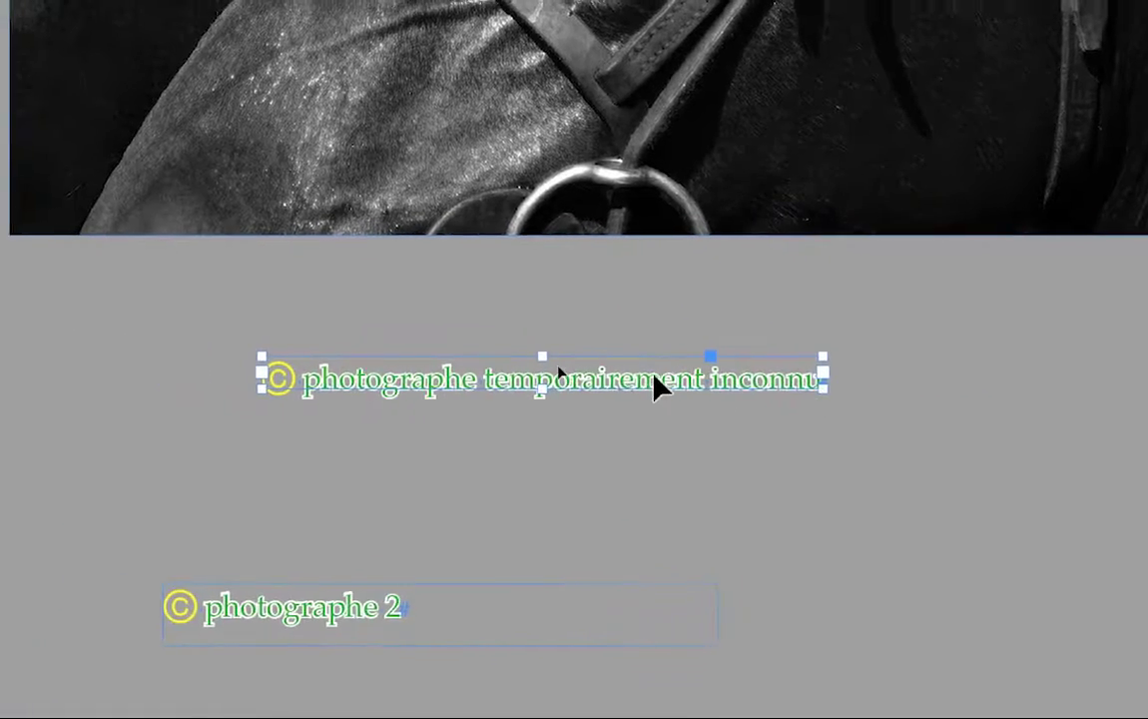
Step: Move the credit "photographe temporairement inconnu" onto the lower-right area of the horse photo
left_click_drag(635, 170, 1006, 198)
left_click_drag(813, 313, 815, 327)
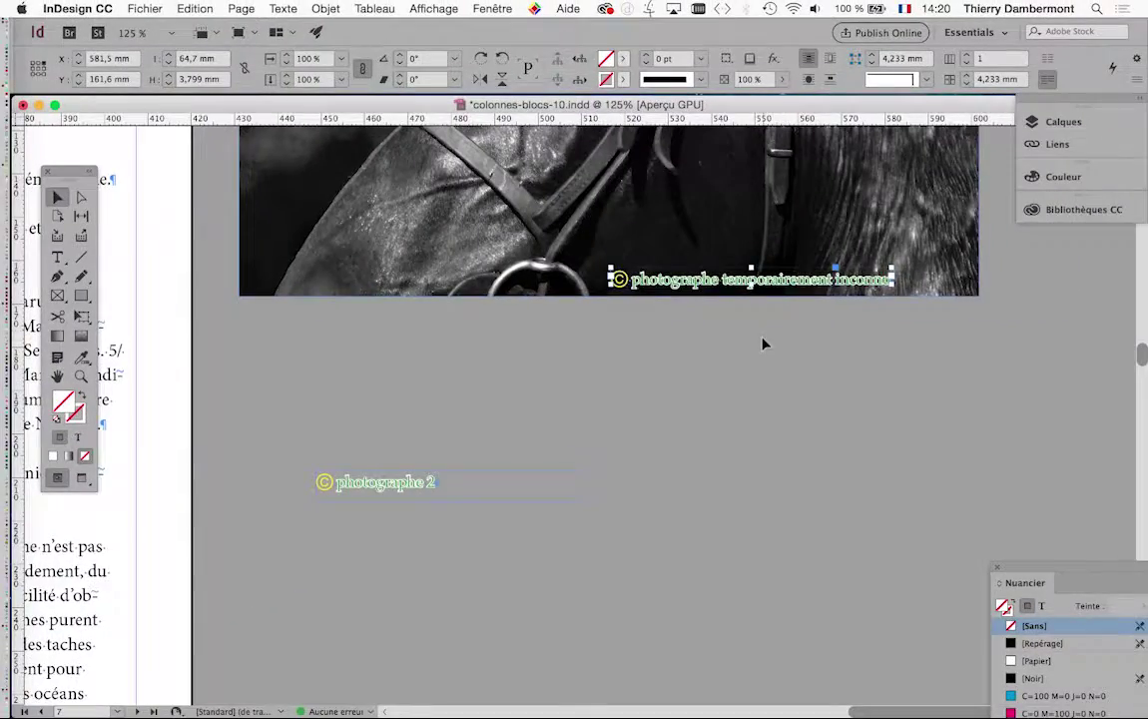
key("super+minus")
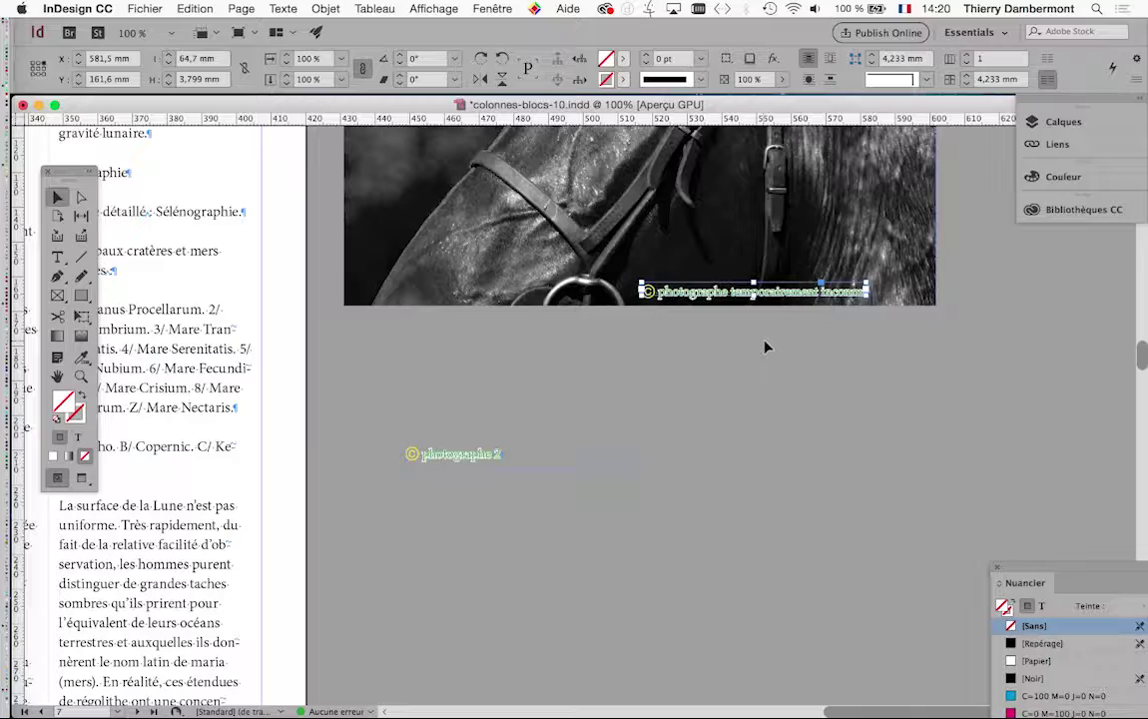
Step: Open the object styles and apply the style "image qui habille" to the horse photo
scroll(764, 347, "up", 8)
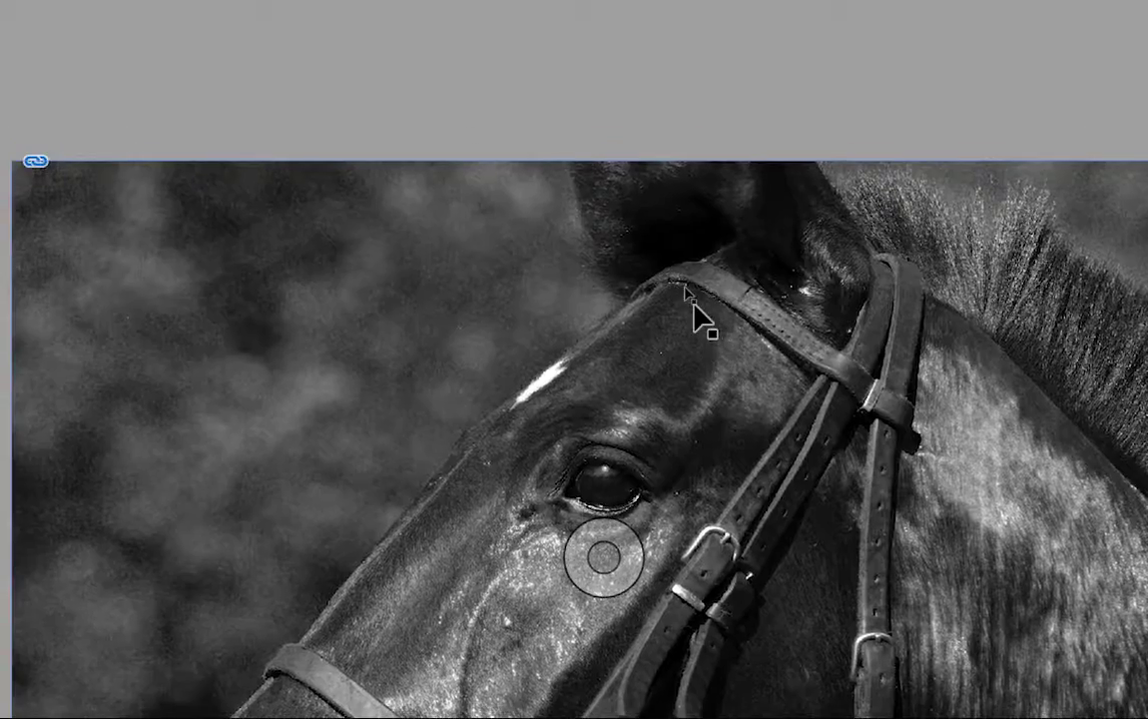
left_click(652, 234)
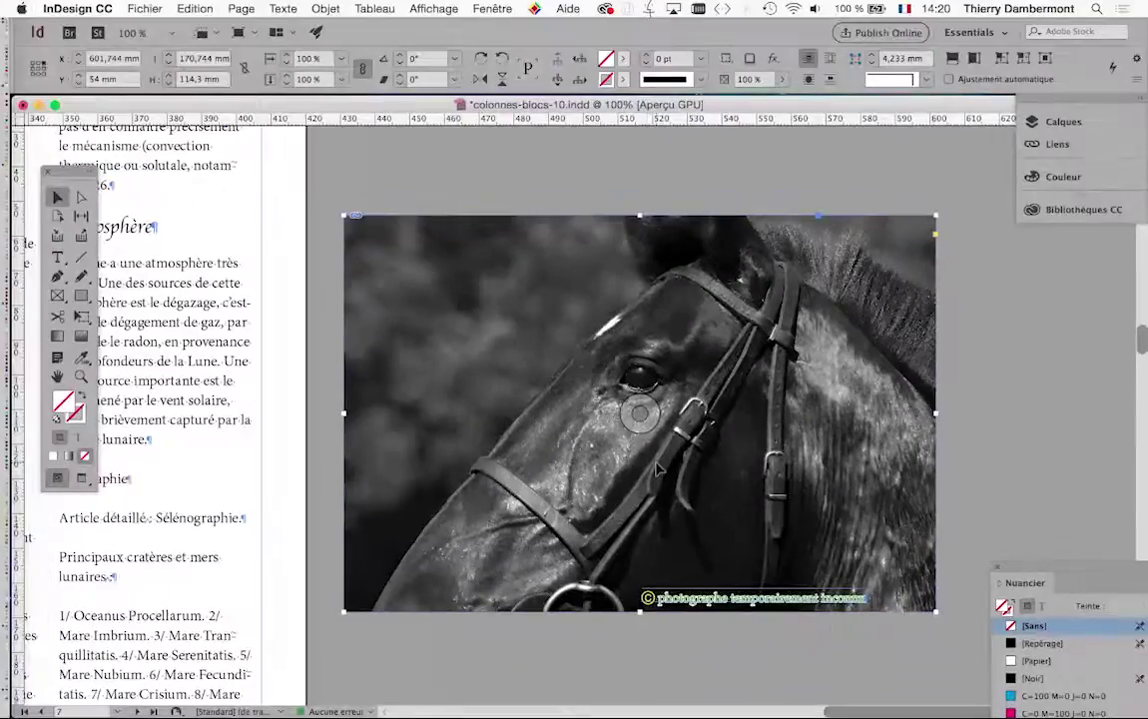
left_click(479, 7)
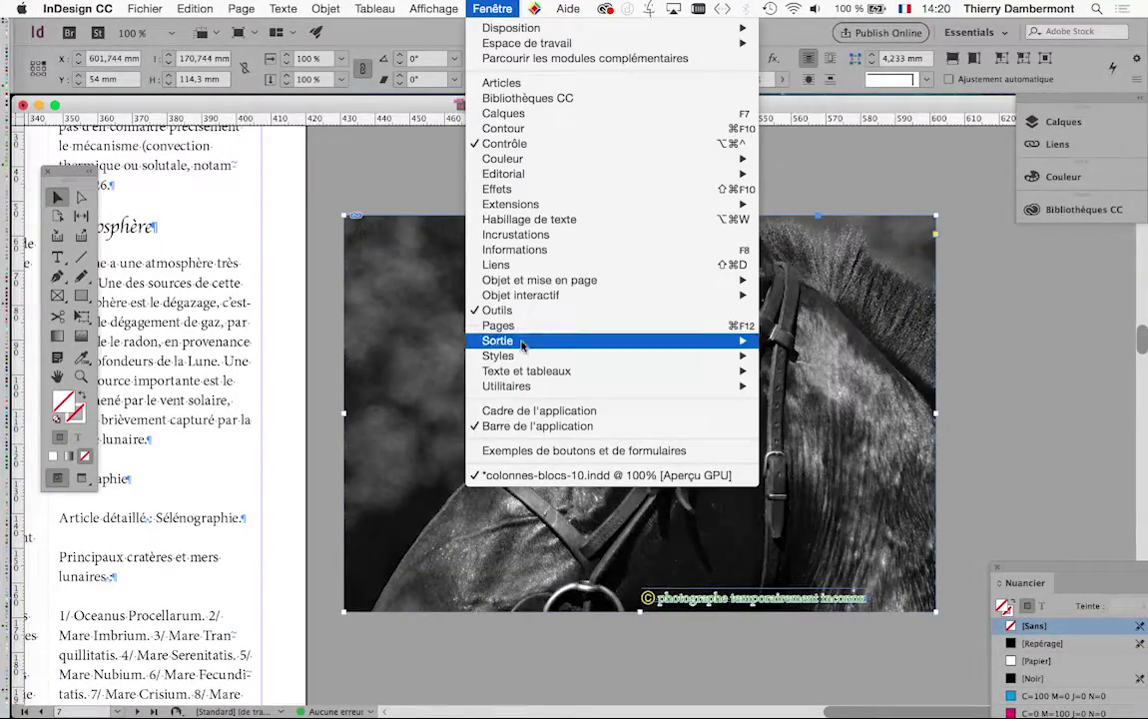
mouse_move(579, 356)
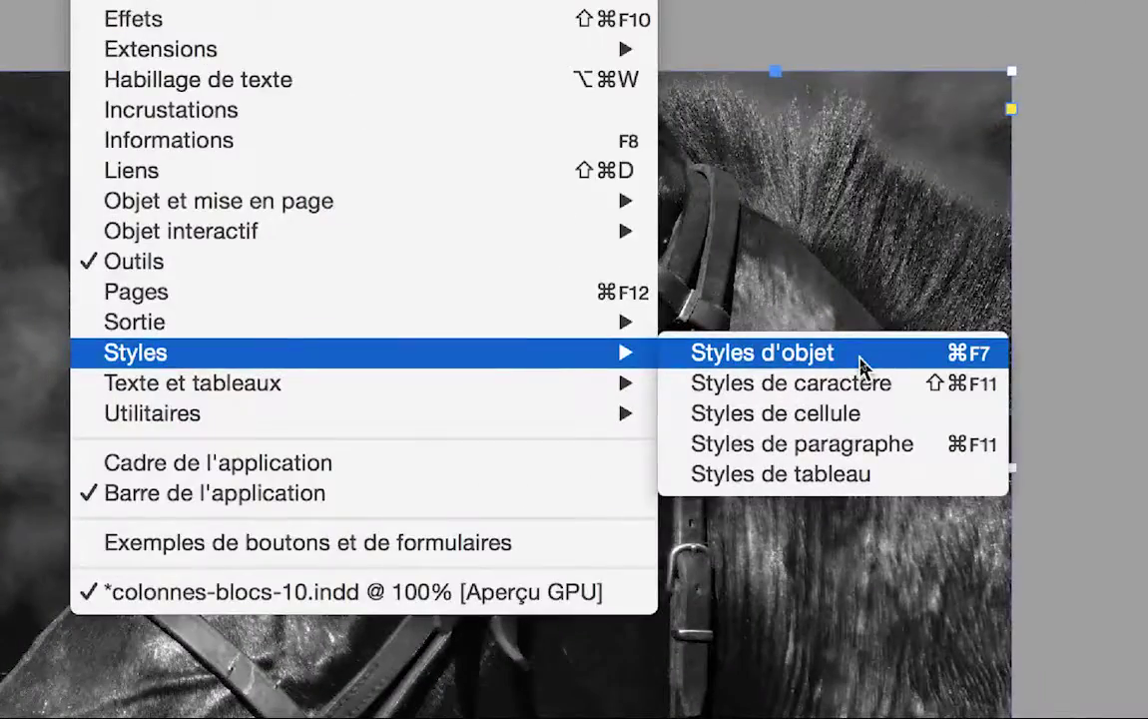
left_click(860, 361)
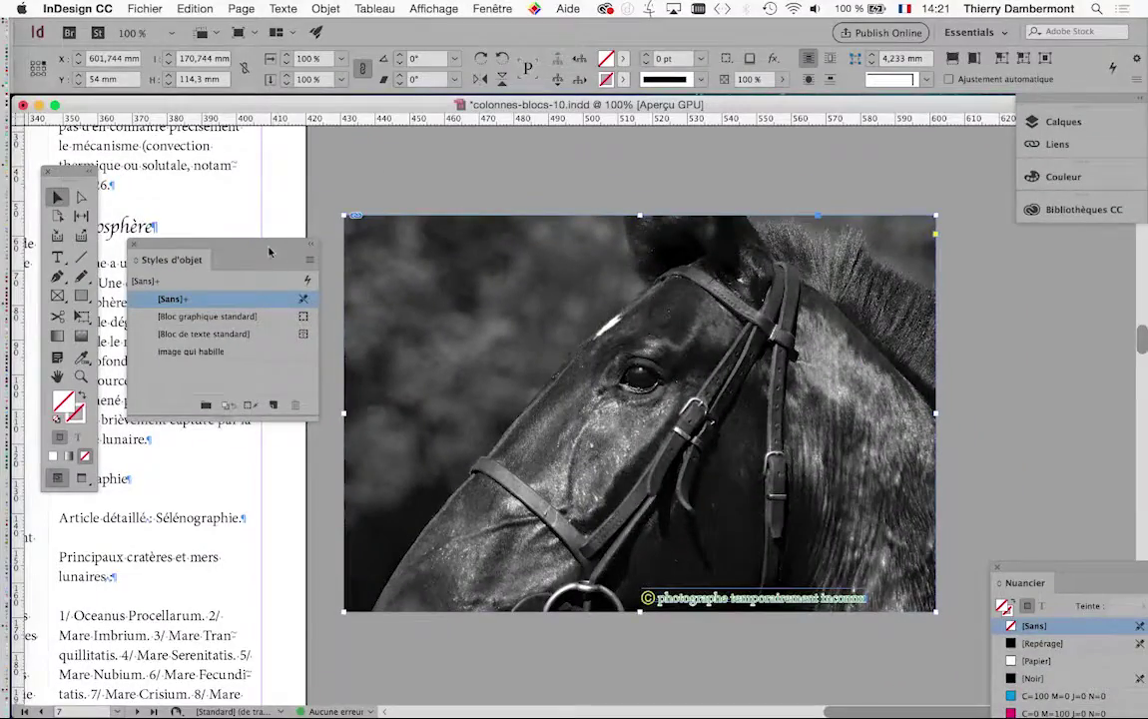
left_click_drag(269, 252, 274, 209)
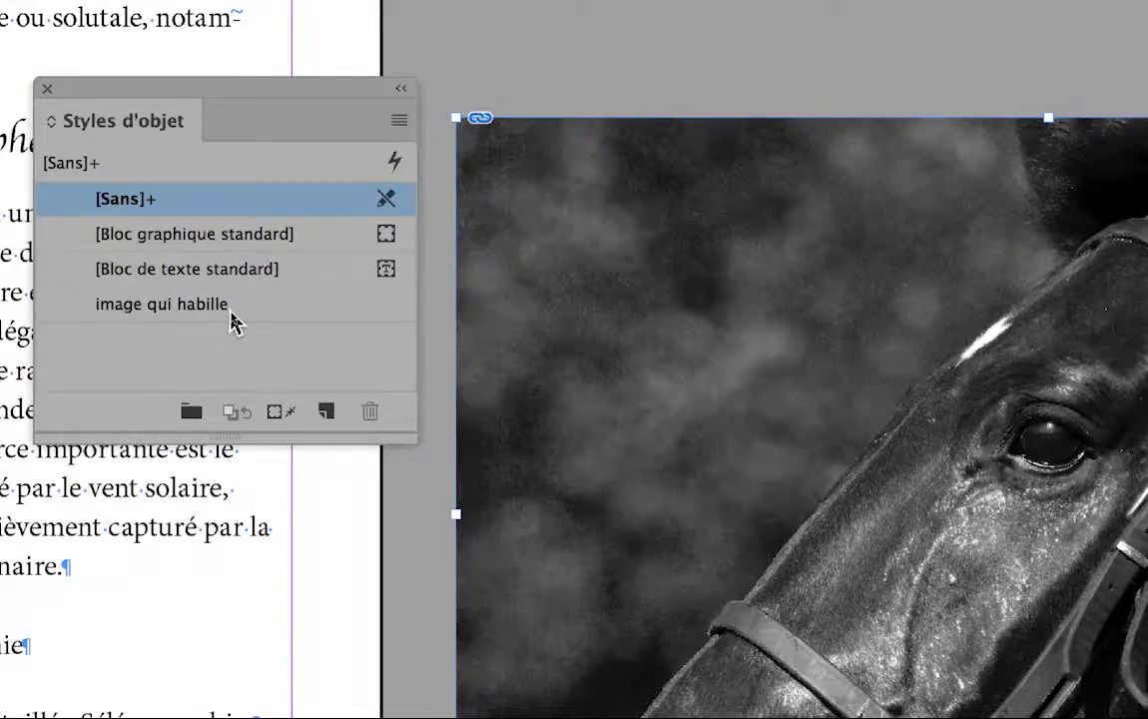
left_click(230, 305)
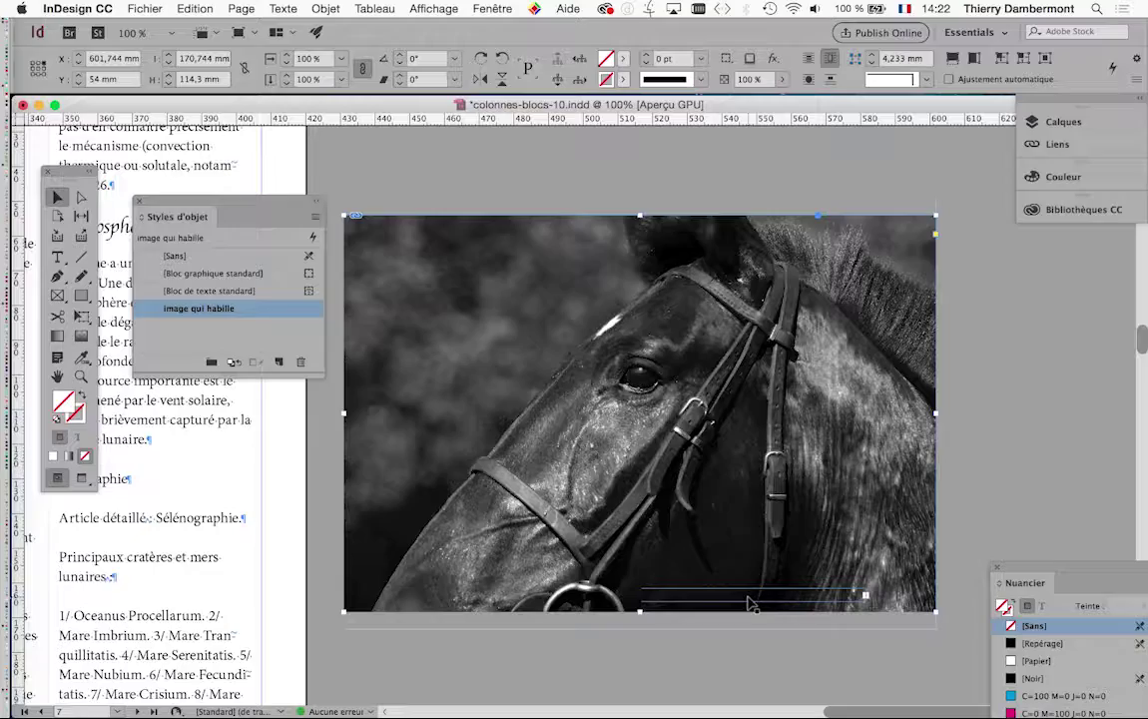
Step: Test the photo's text wrap by moving the credit frame below the photo and back onto its lower edge
scroll(744, 559, "down", 3)
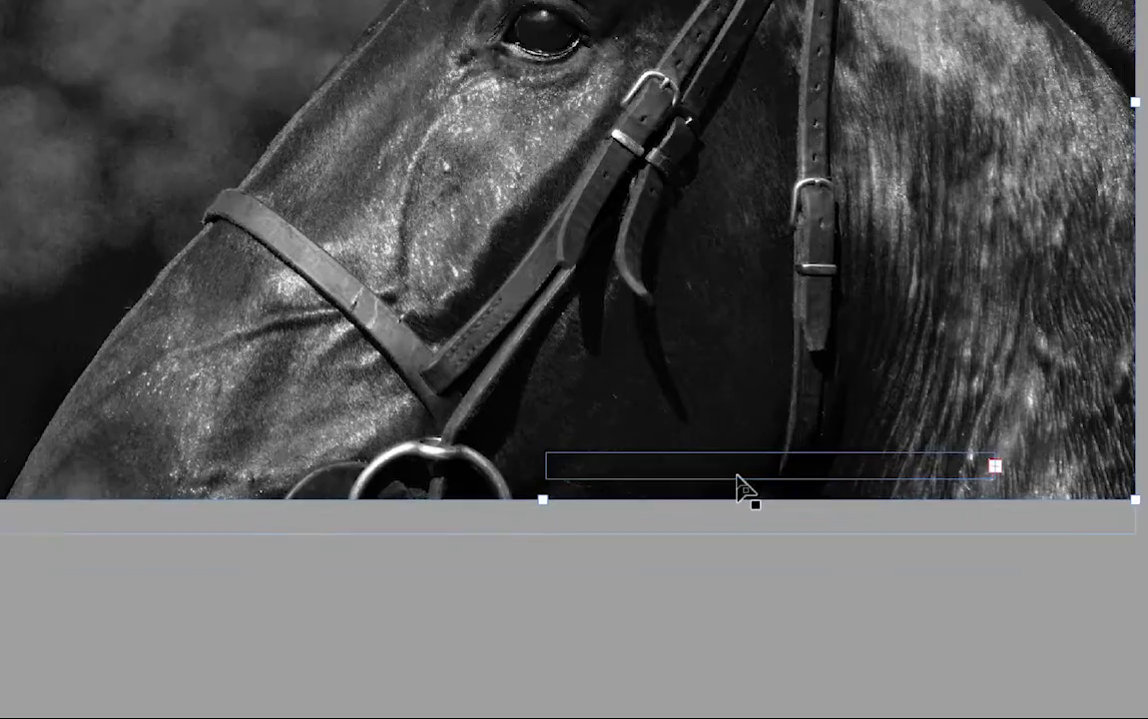
left_click(738, 477)
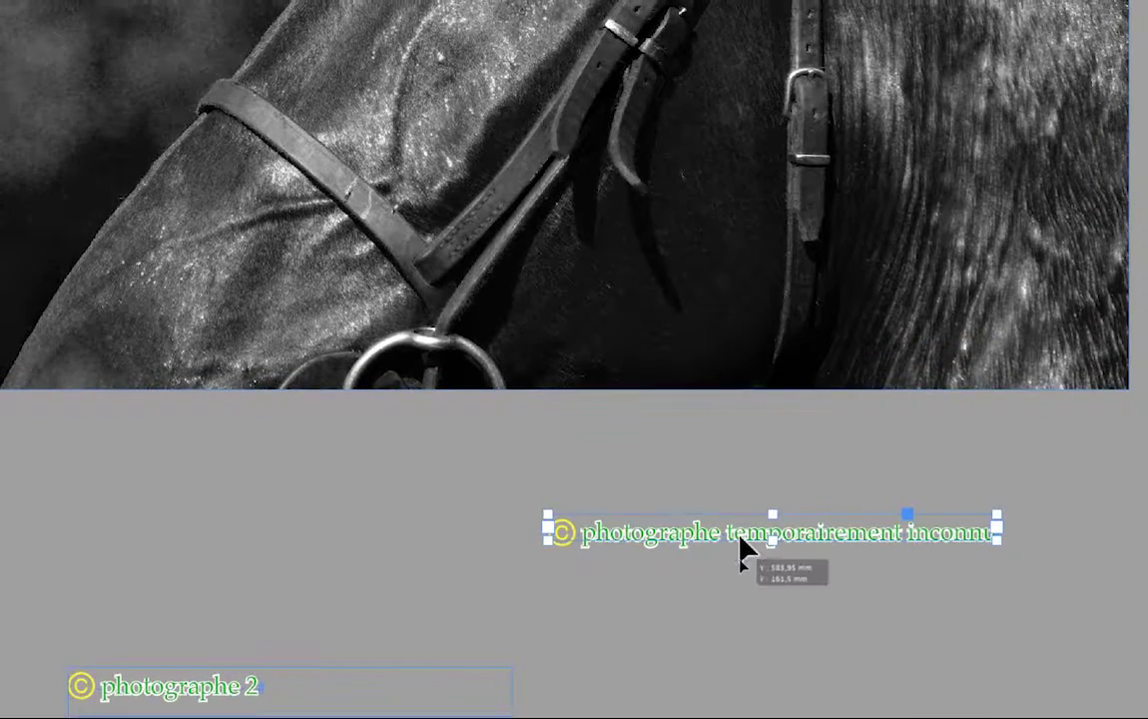
left_click_drag(743, 549, 743, 383)
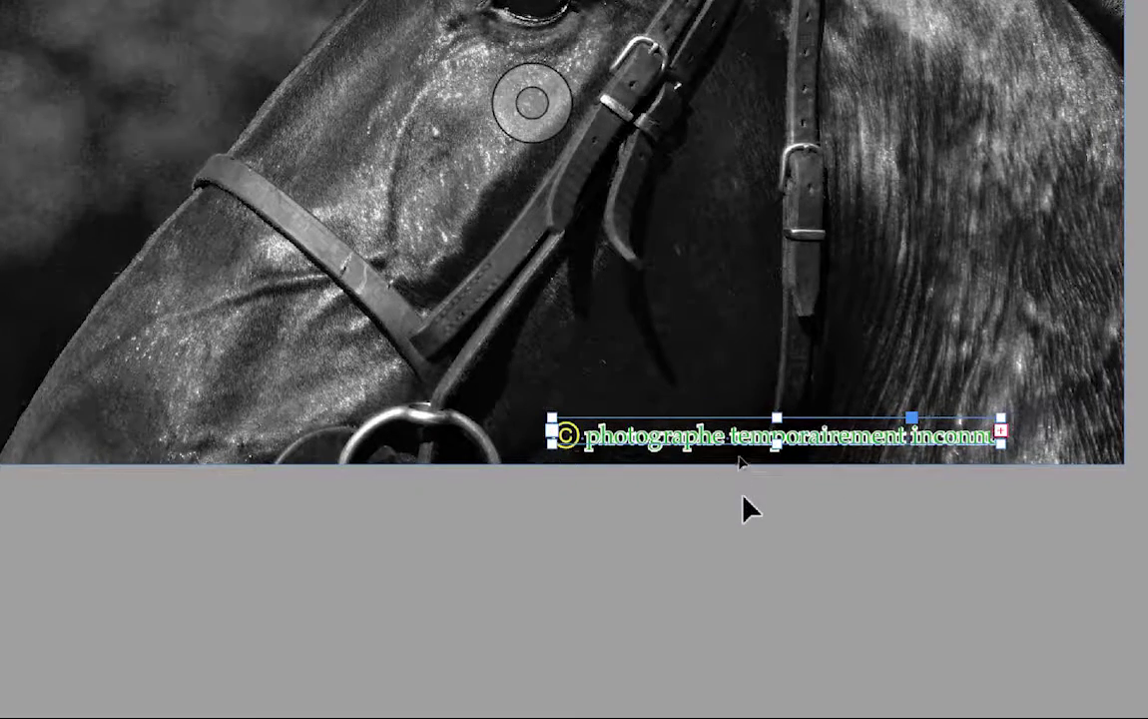
left_click_drag(741, 461, 736, 417)
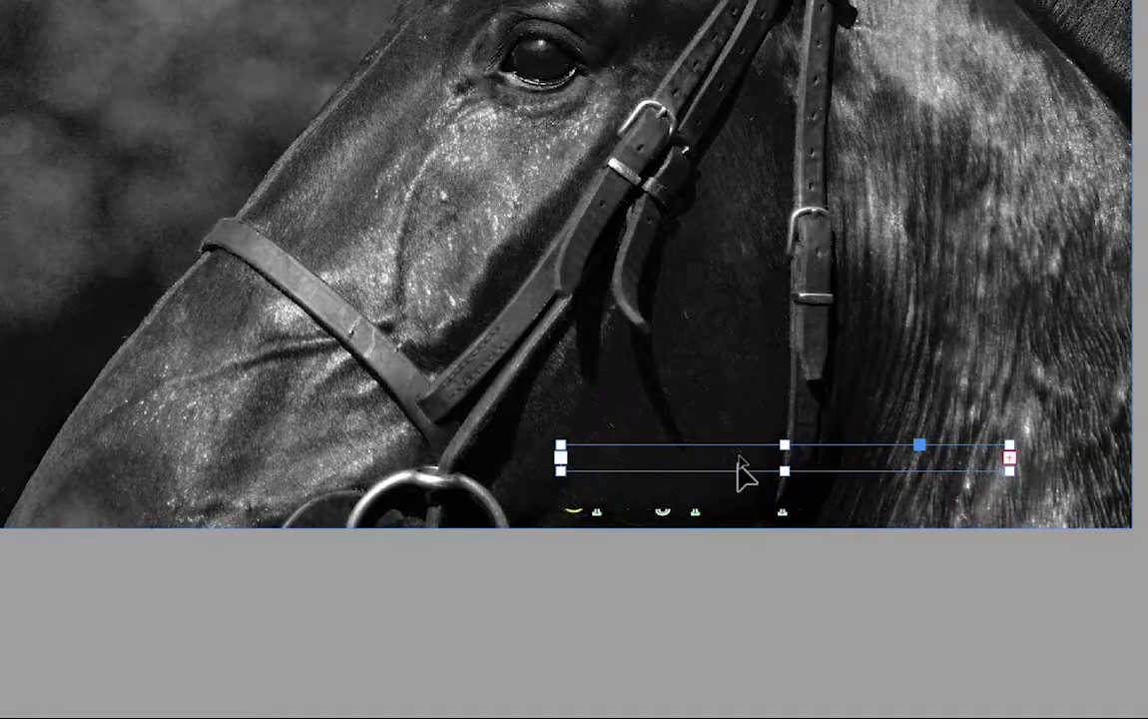
left_click(741, 529)
mouse_move(748, 487)
left_mouse_down()
mouse_move(743, 525)
mouse_move(747, 492)
left_mouse_up()
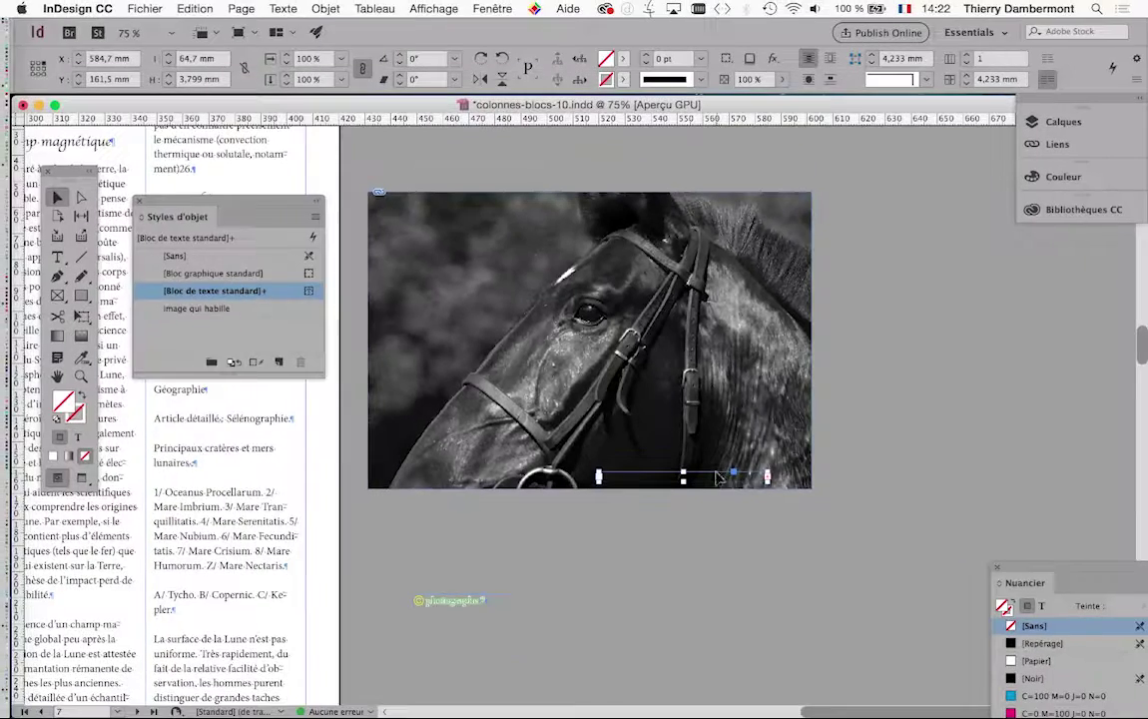
Step: In the credit's text frame options, enable "Ignorer l'habillage" with the preview on, and accept the change
left_click(325, 8)
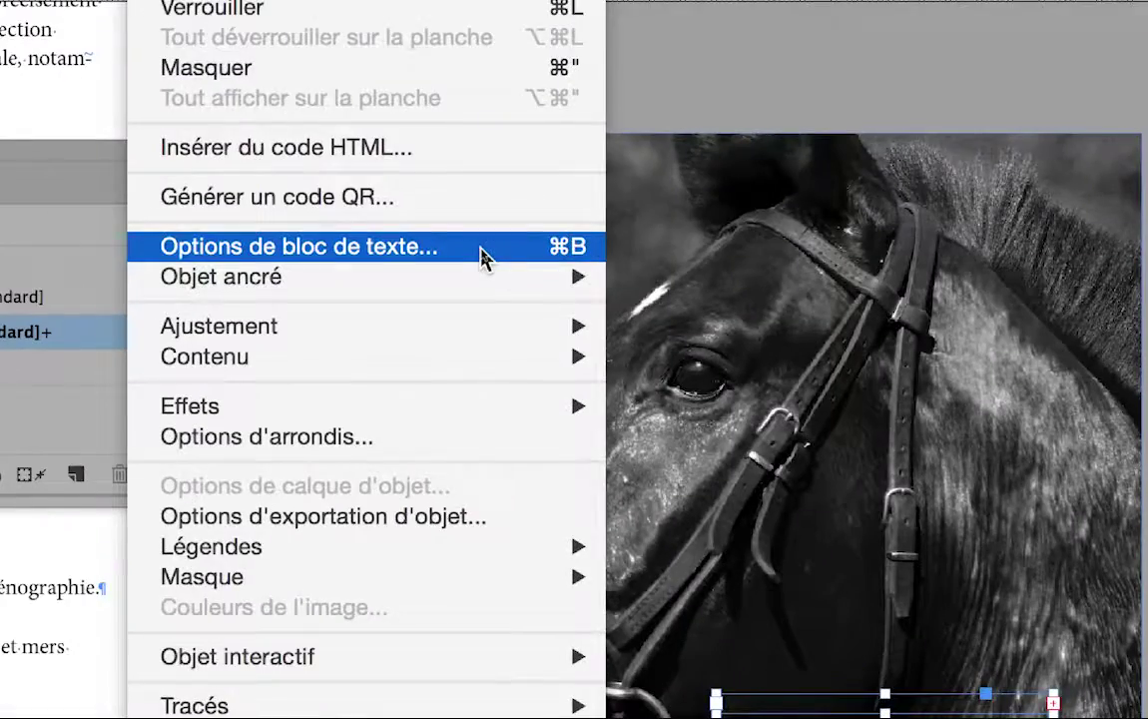
left_click(482, 256)
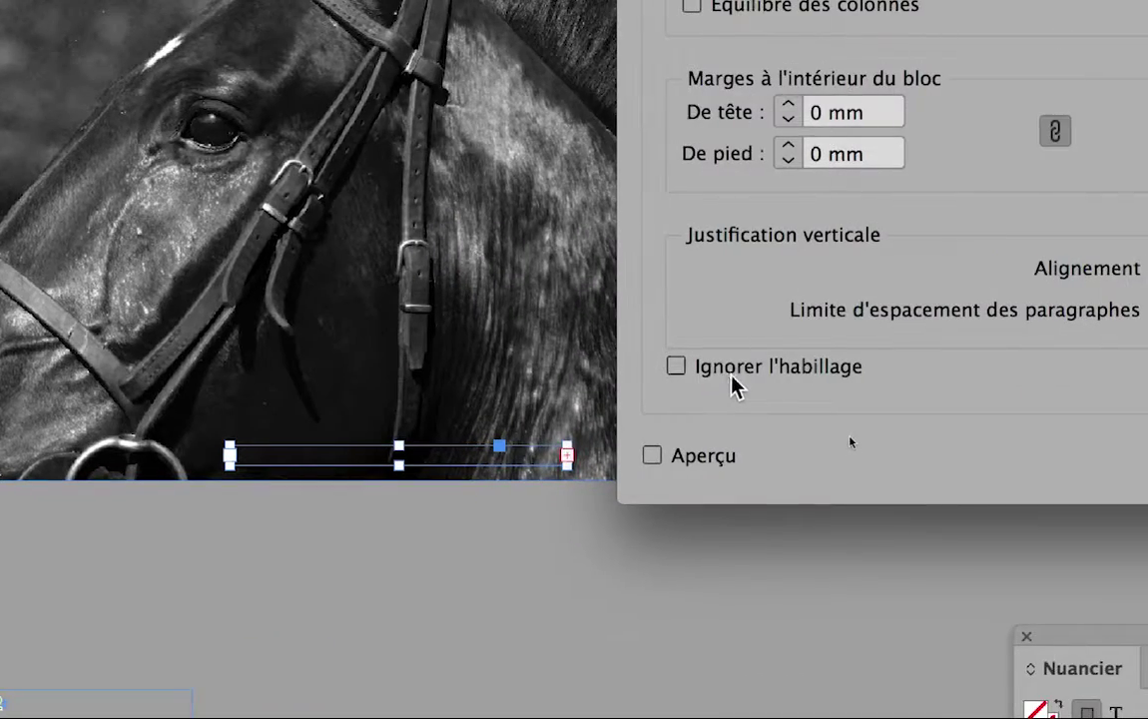
left_click(734, 382)
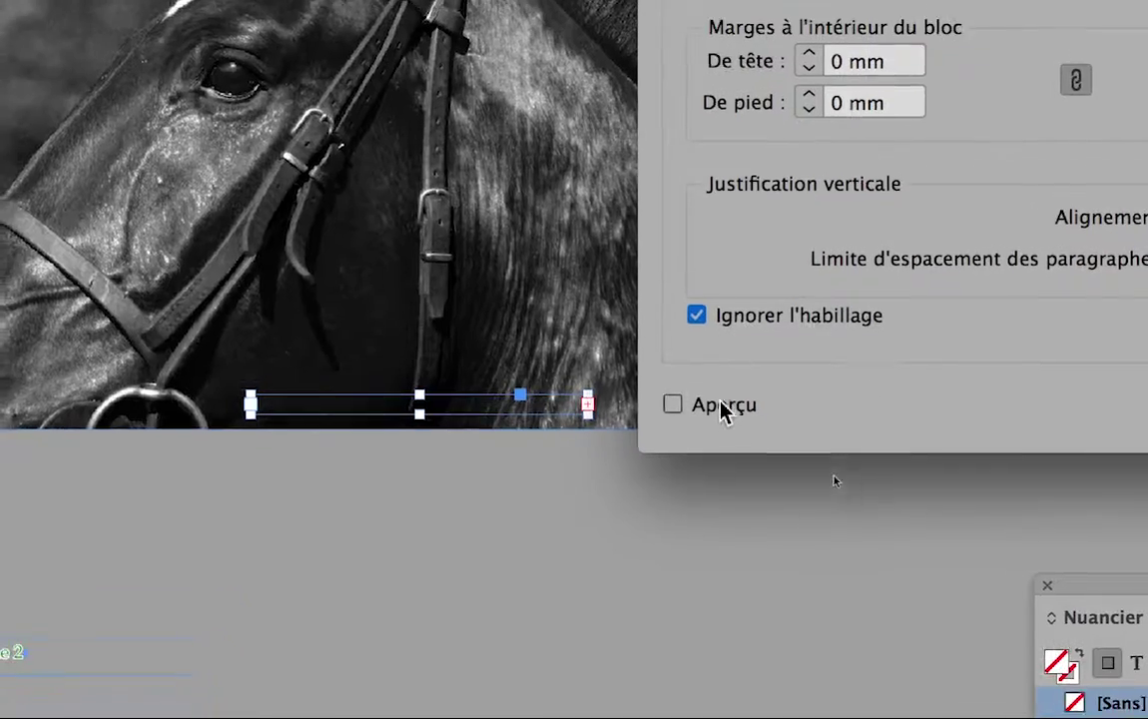
left_click(702, 461)
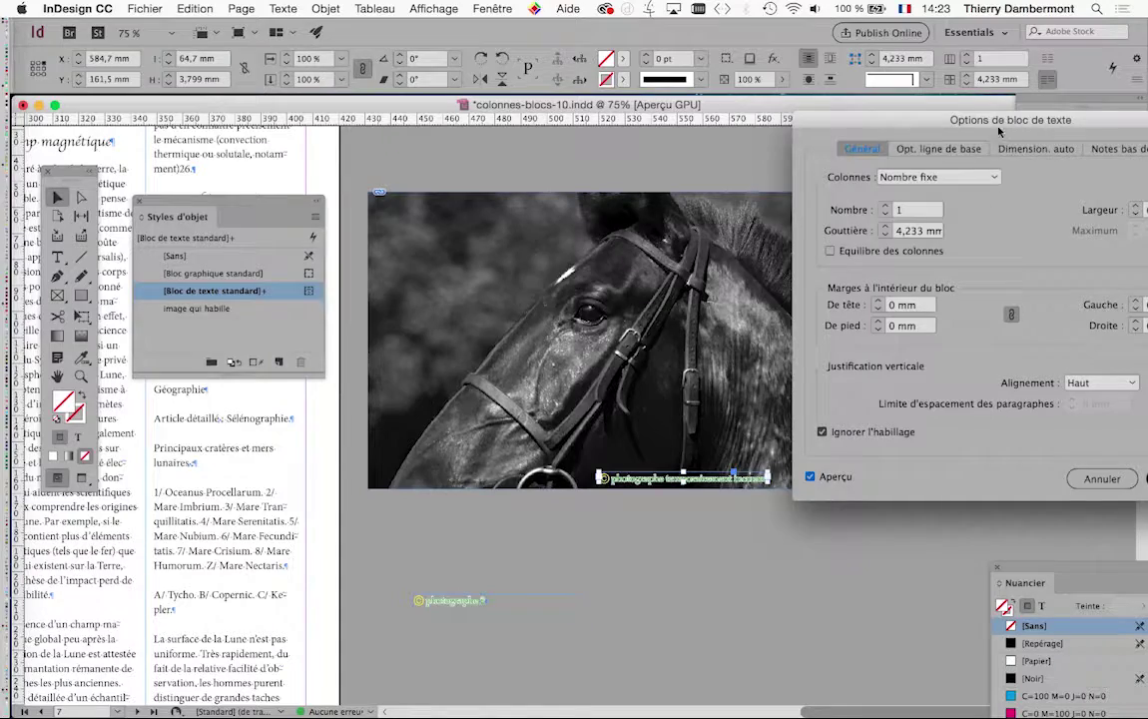
left_click_drag(998, 131, 225, 191)
left_click(403, 544)
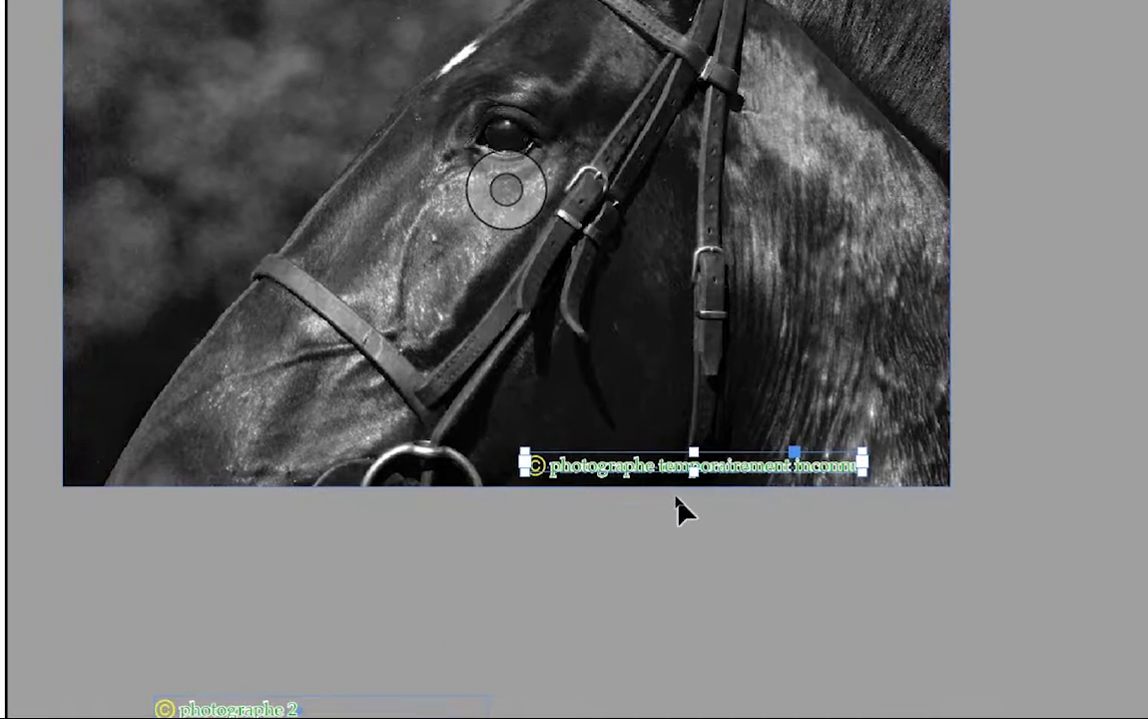
left_click(675, 501)
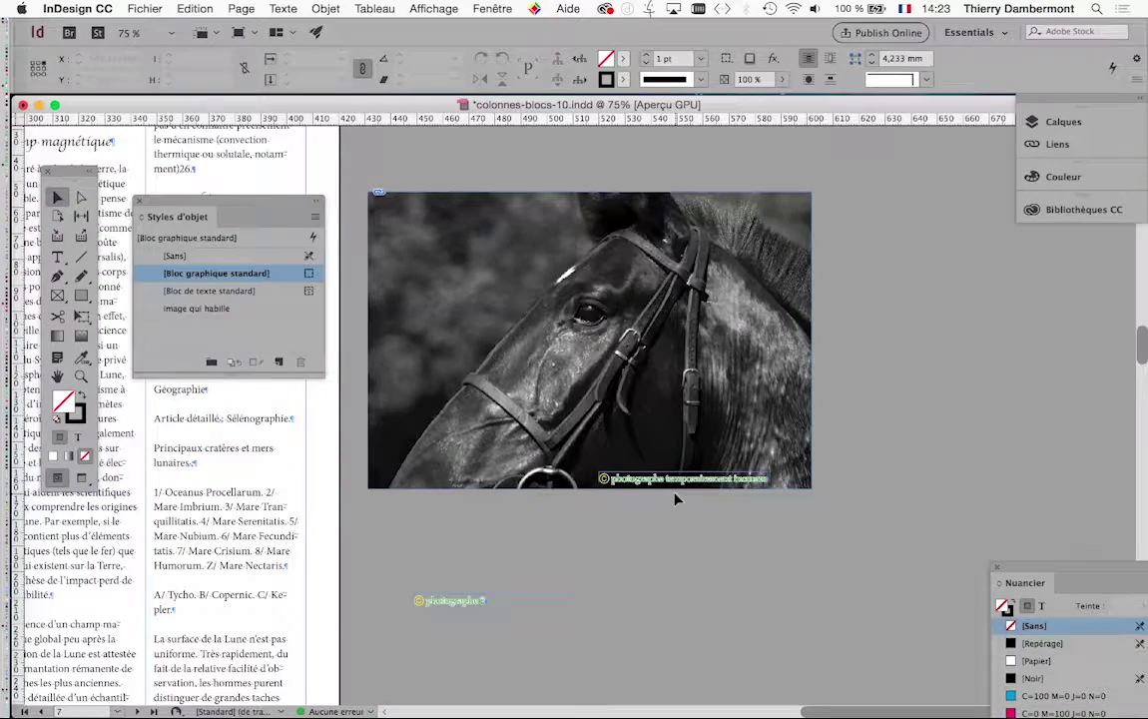
Step: Rotate the credit frame 90° with the Free Transform tool and place it vertically along the photo's right edge
scroll(679, 491, "up", 1)
scroll(679, 492, "up", 2)
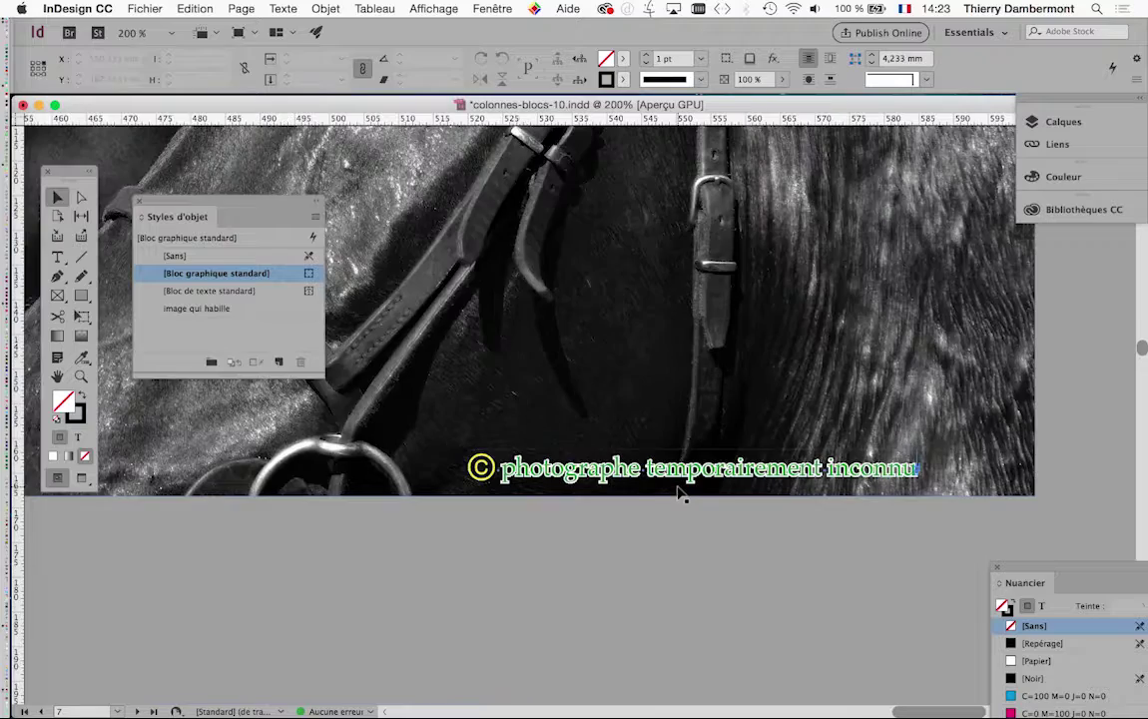
scroll(679, 492, "down", 2)
scroll(682, 505, "down", 1)
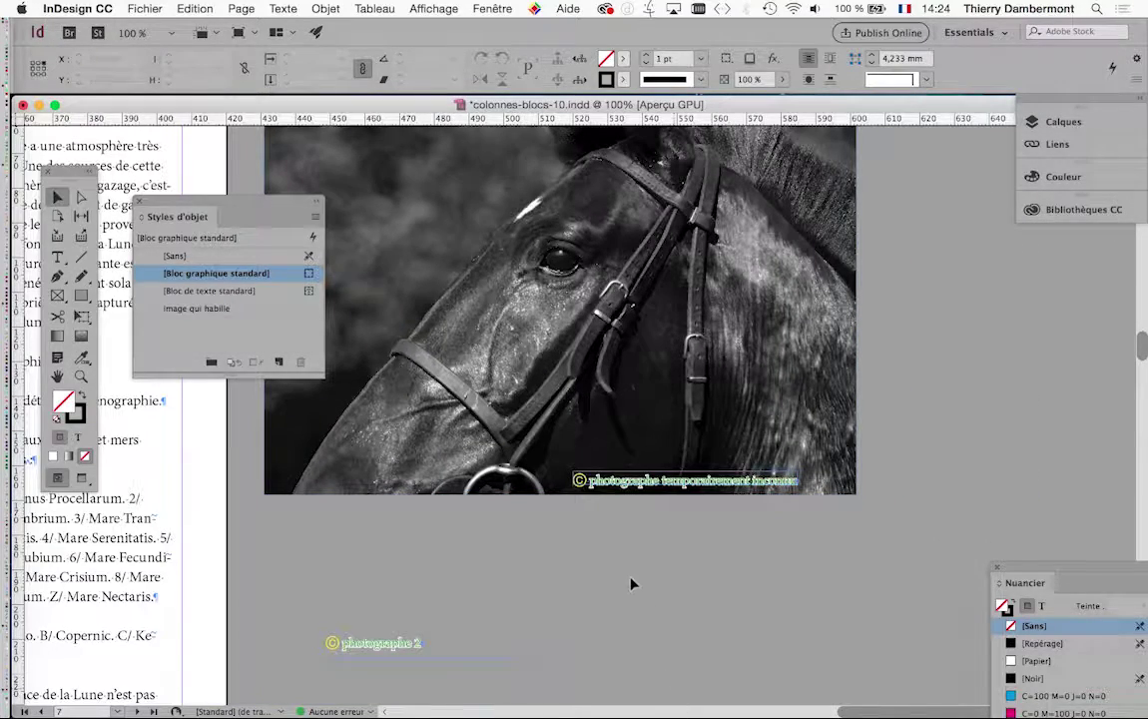
scroll(740, 556, "down", 1)
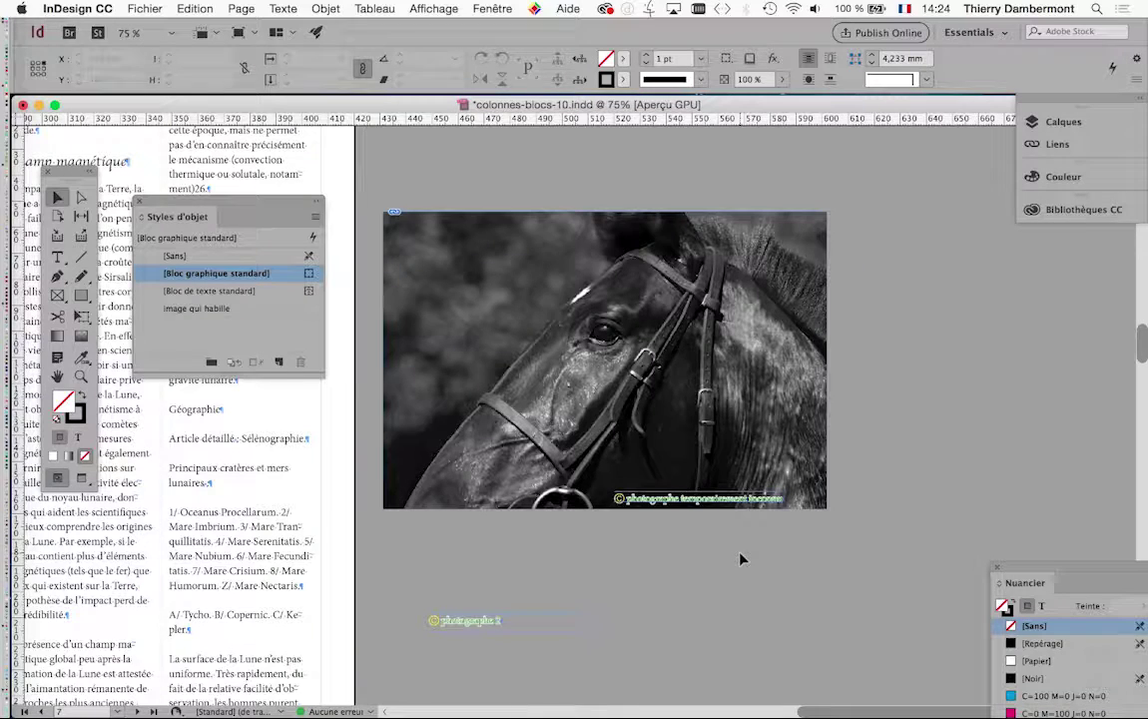
left_click(682, 499)
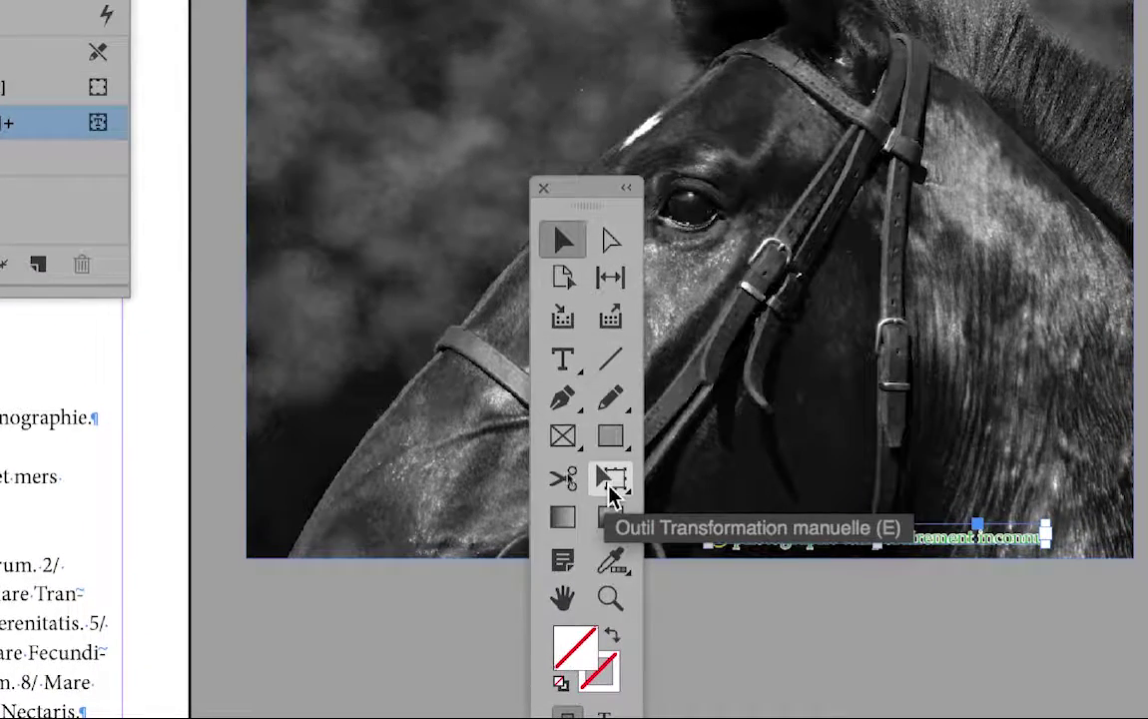
left_click(613, 486)
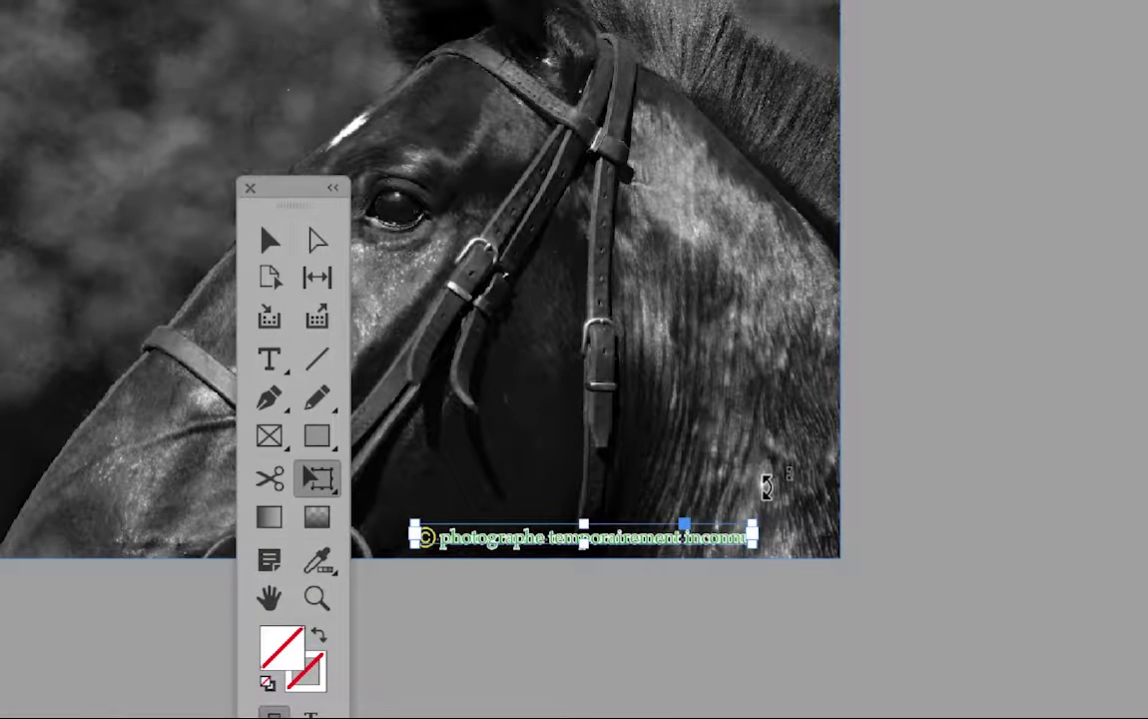
left_click_drag(763, 481, 664, 359)
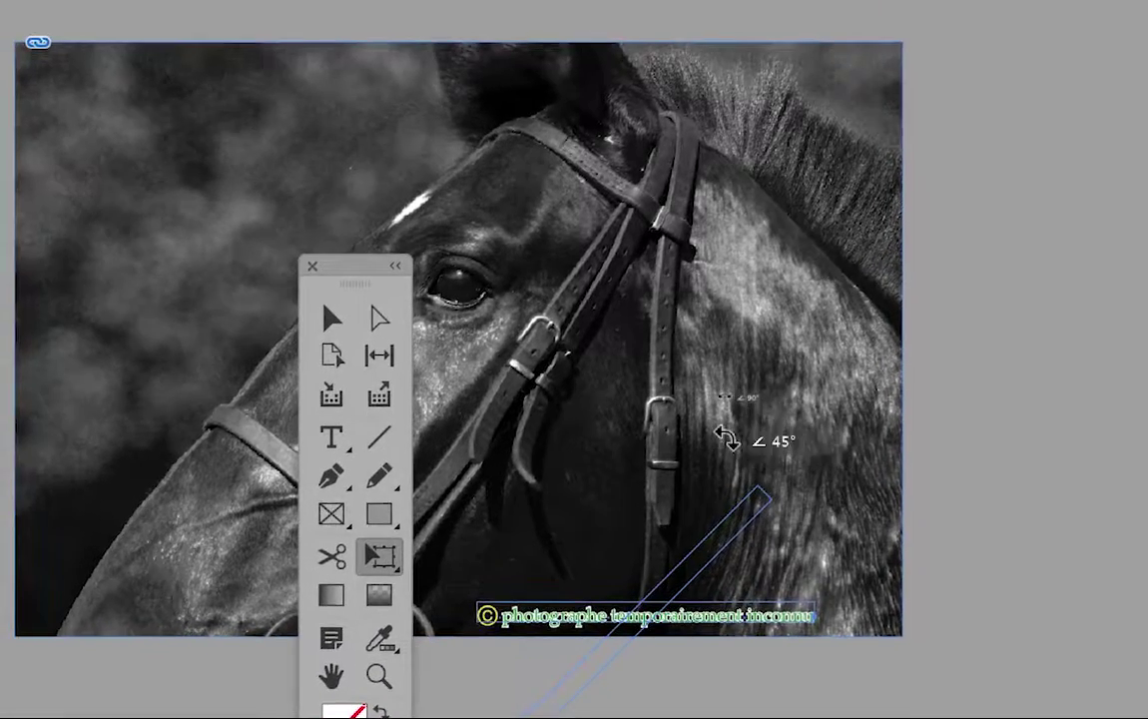
left_click_drag(726, 437, 609, 392)
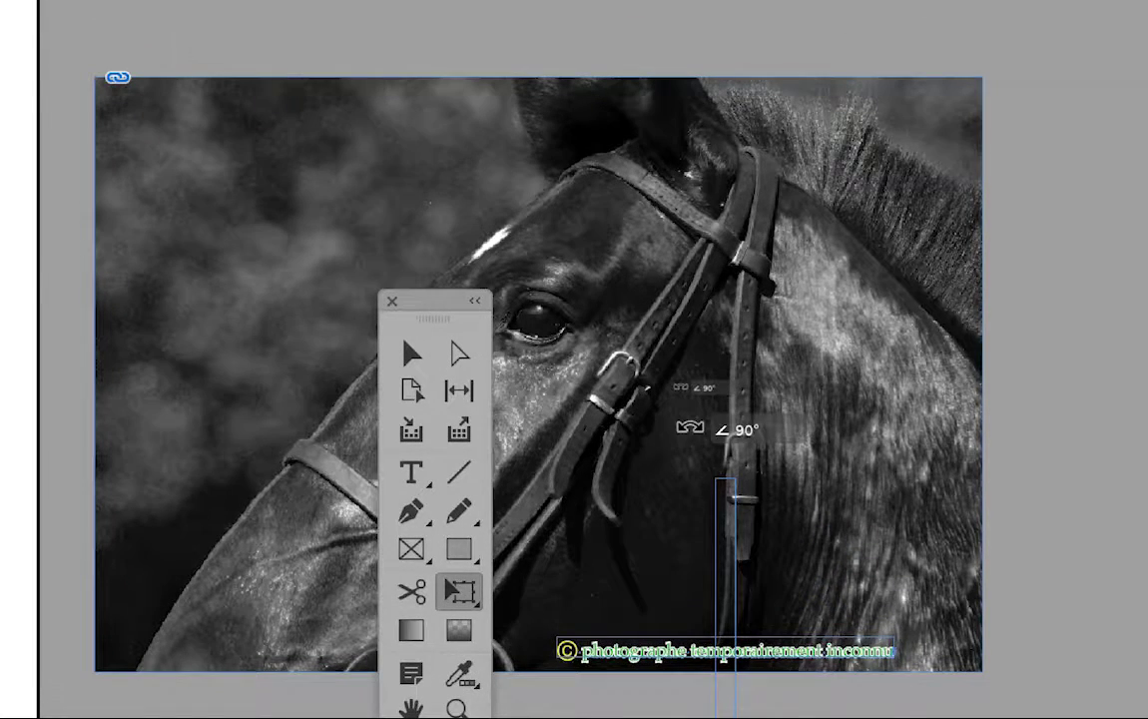
left_click_drag(689, 427, 688, 425)
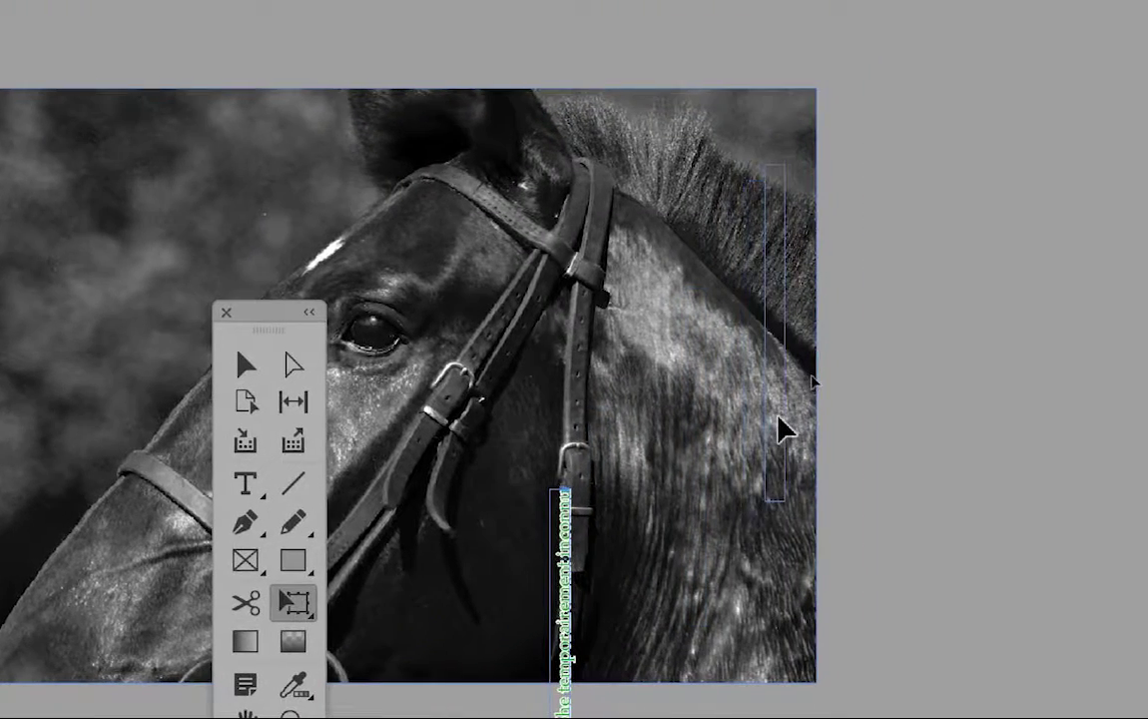
left_click_drag(783, 429, 786, 431)
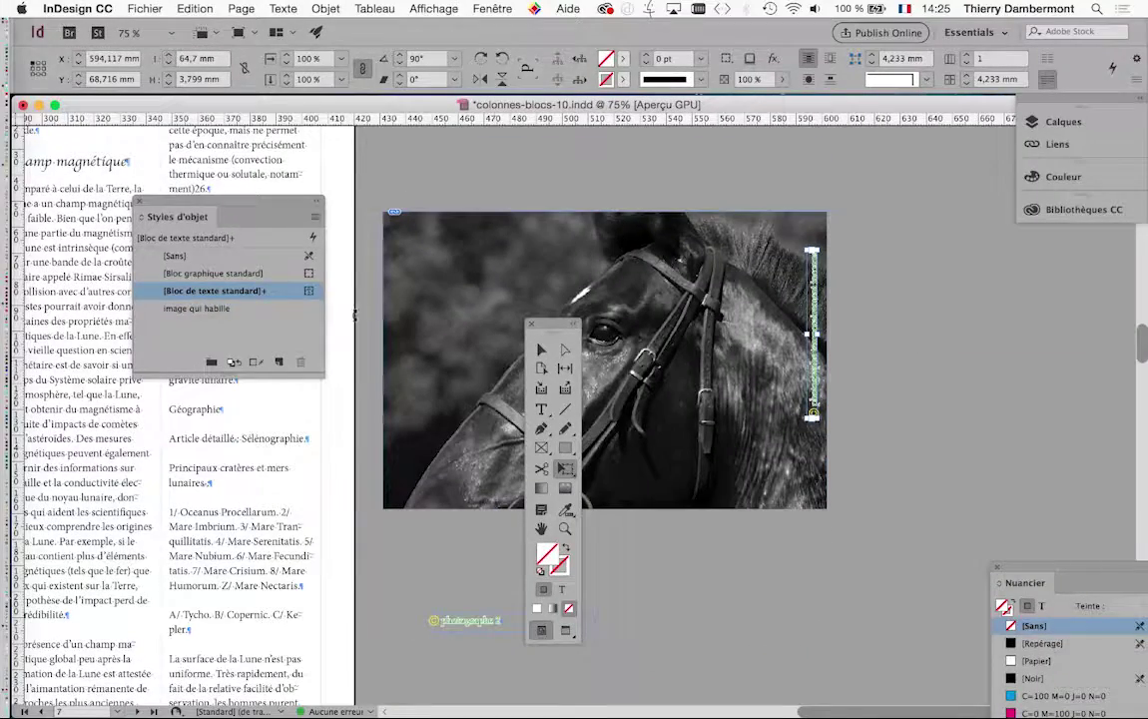
left_click(841, 324)
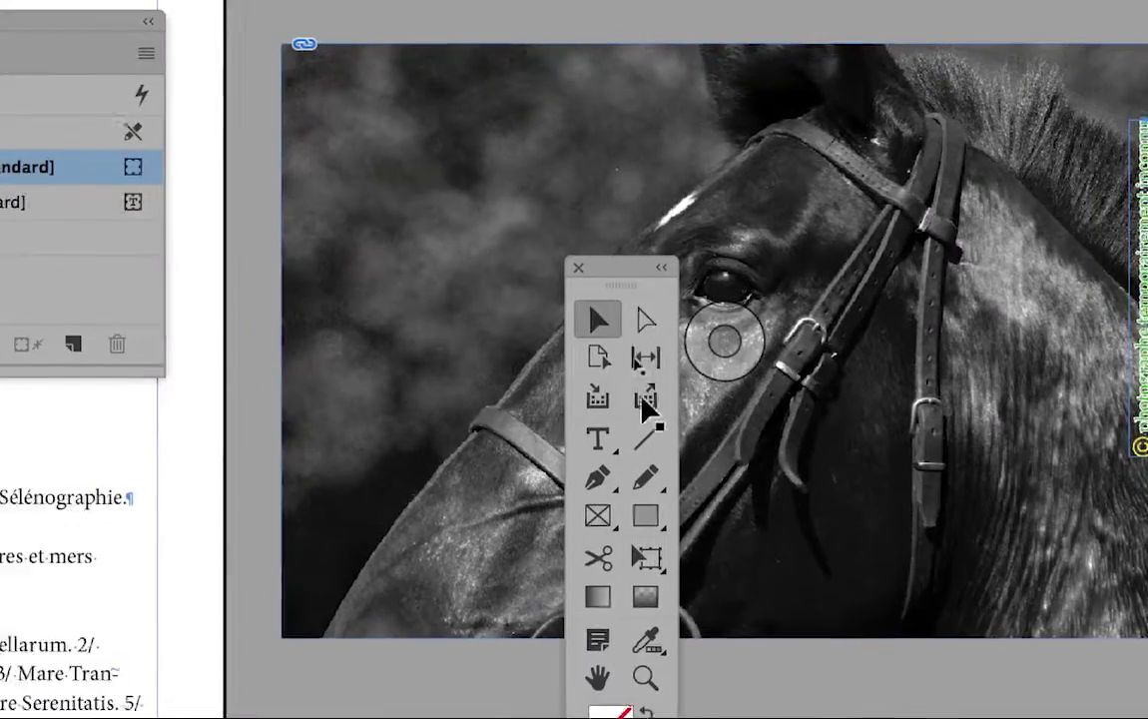
Step: Place the text cursor inside the vertical photo credit with the Type tool
left_click(239, 502)
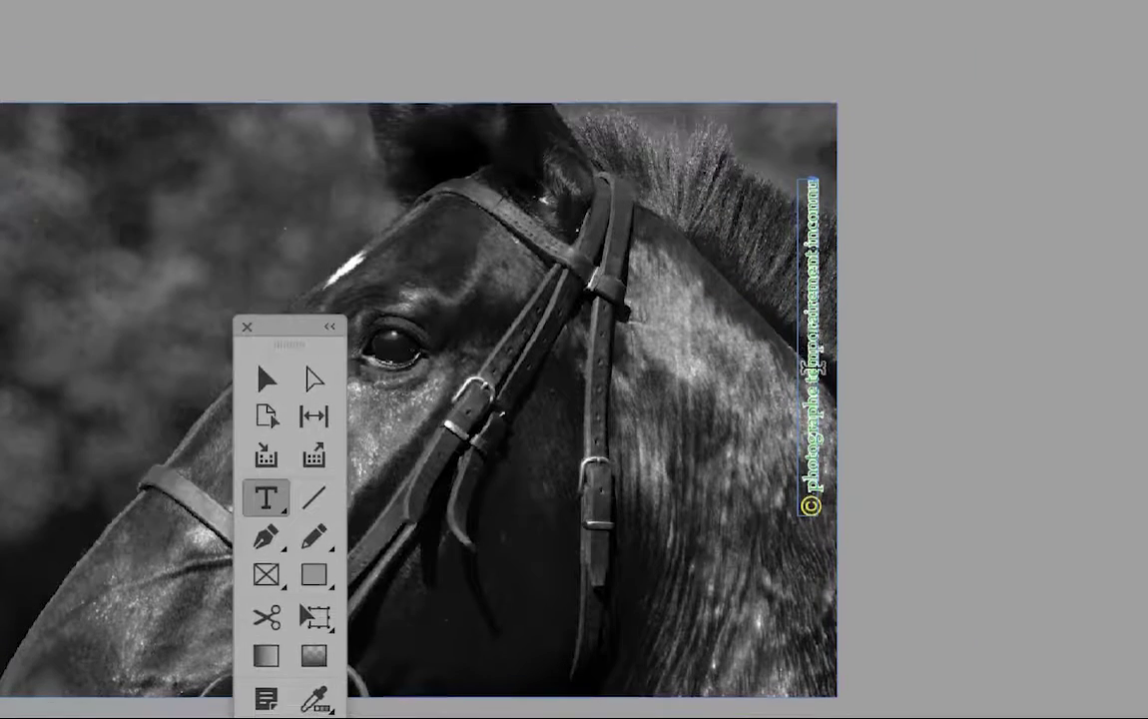
left_click_drag(813, 405, 814, 341)
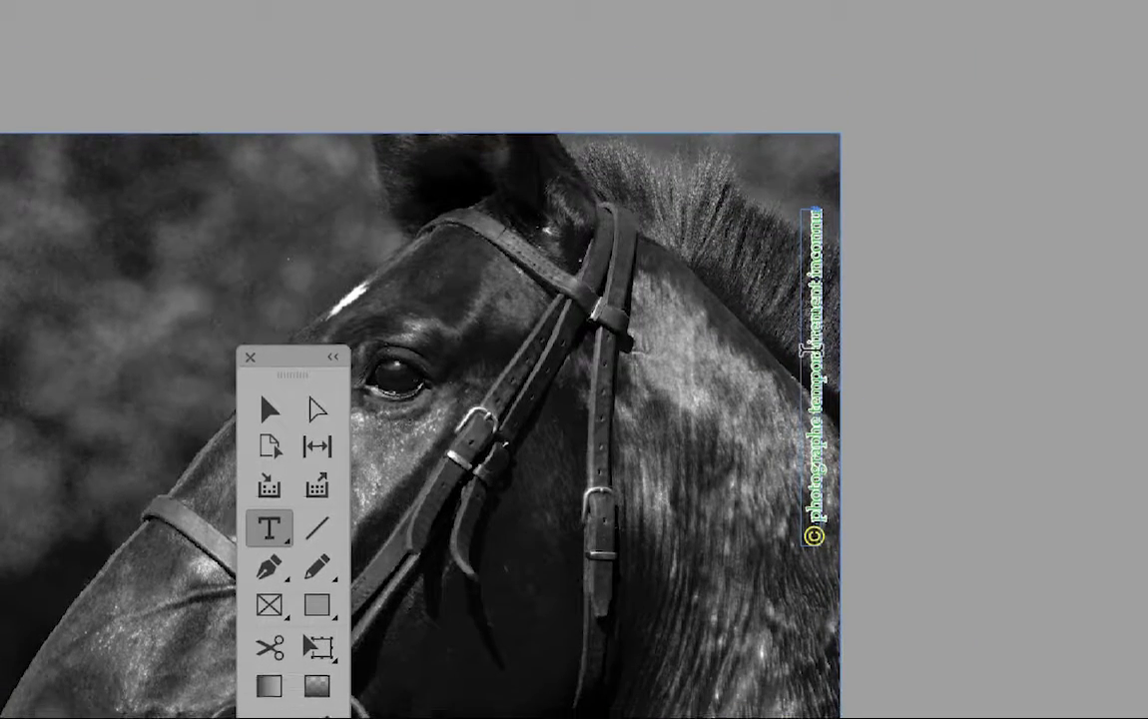
left_click(810, 378)
left_click_drag(811, 357, 810, 416)
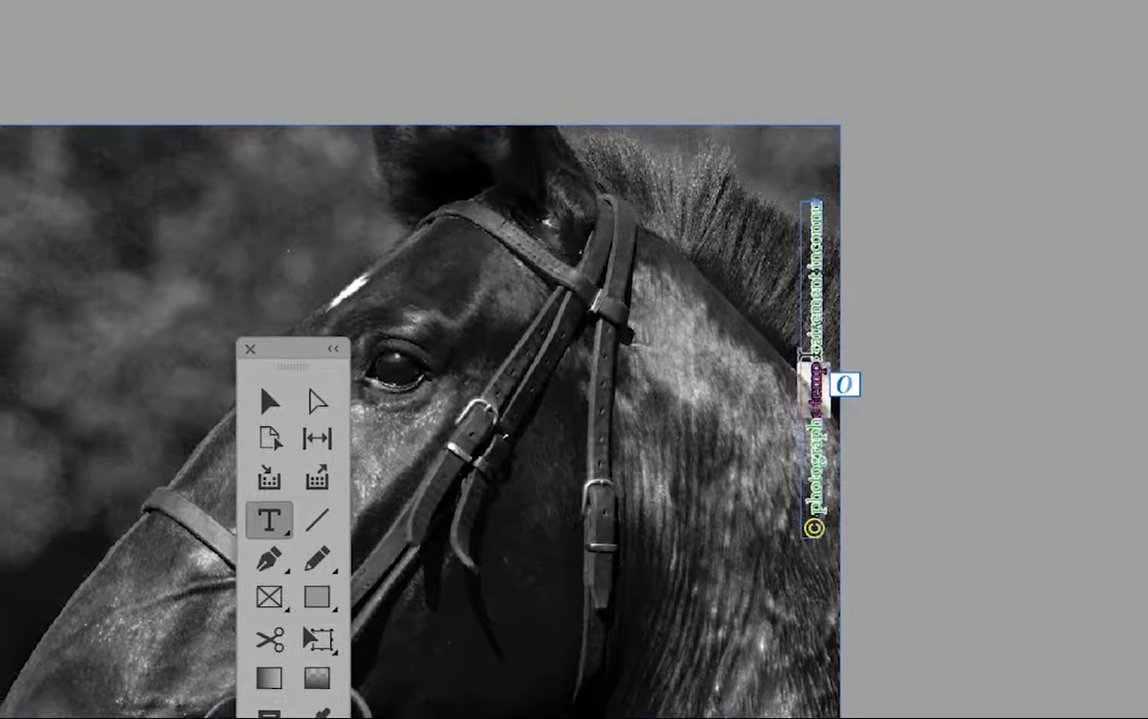
left_click(819, 400)
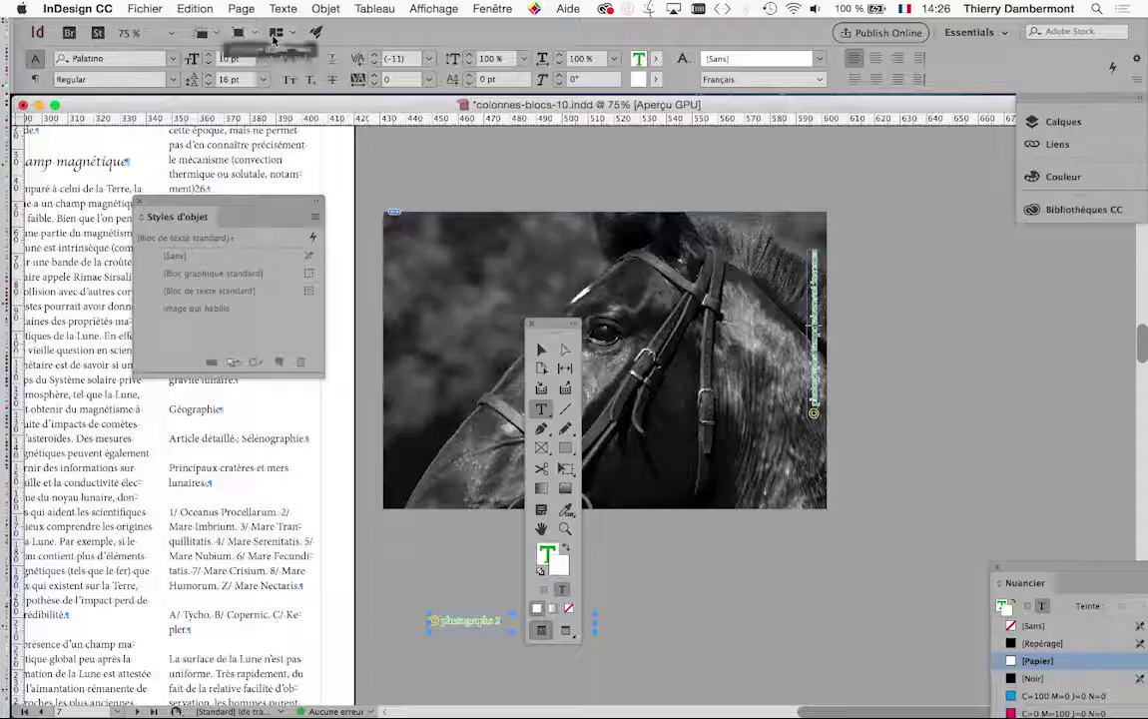
Step: Open the credit text in the story editor ("Modifier en mode éditeur") and move and enlarge its window over the horse photo
left_click(284, 18)
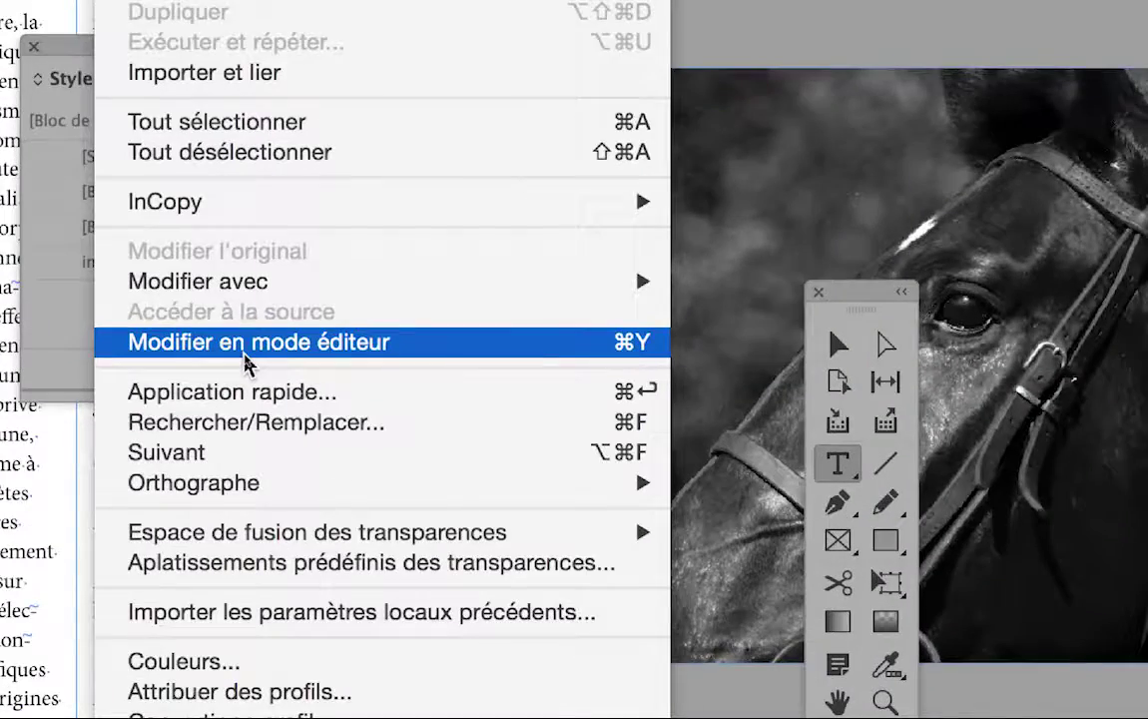
left_click(245, 349)
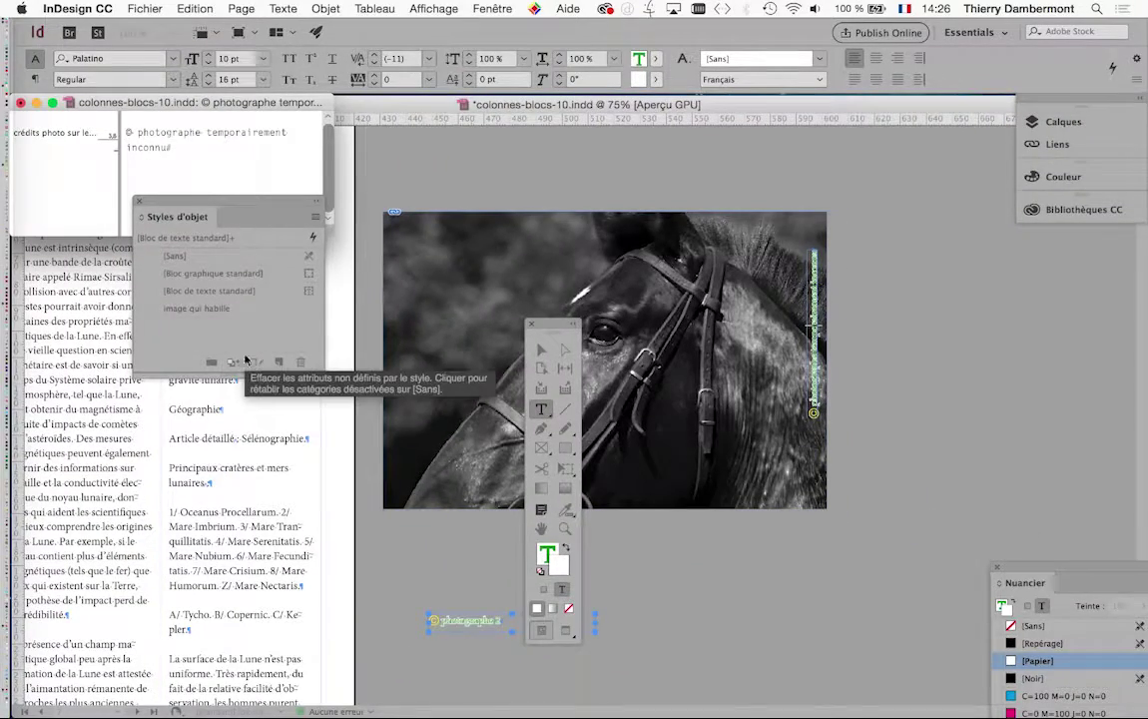
left_click(190, 10)
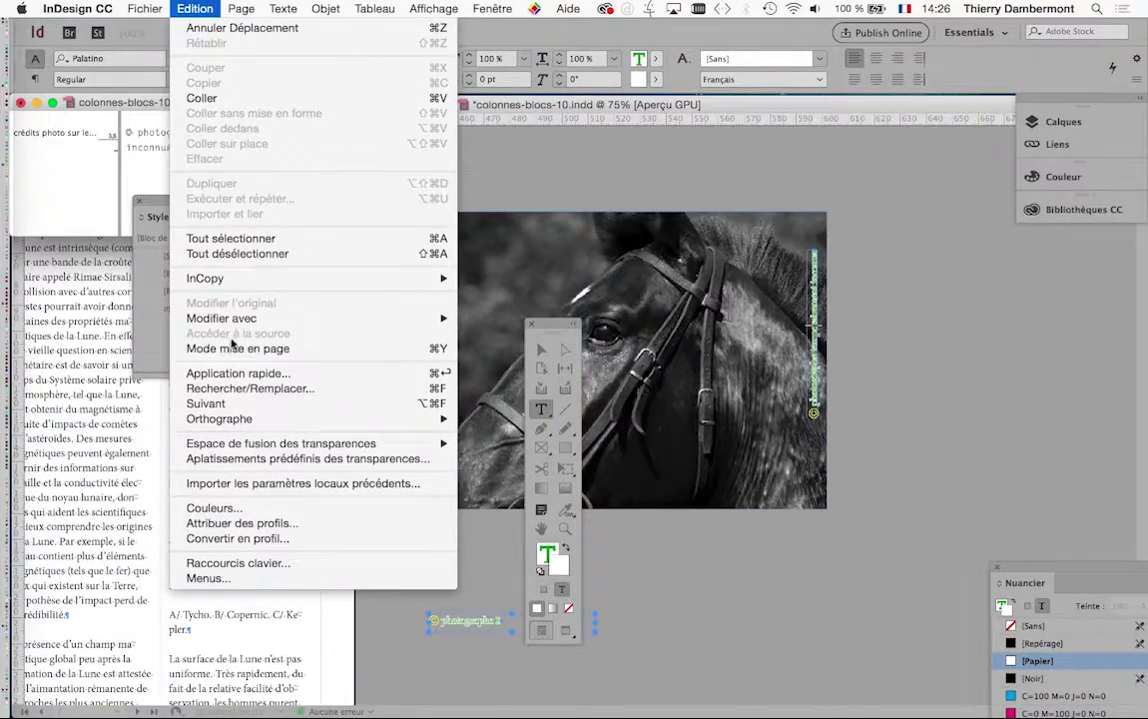
left_click(758, 482)
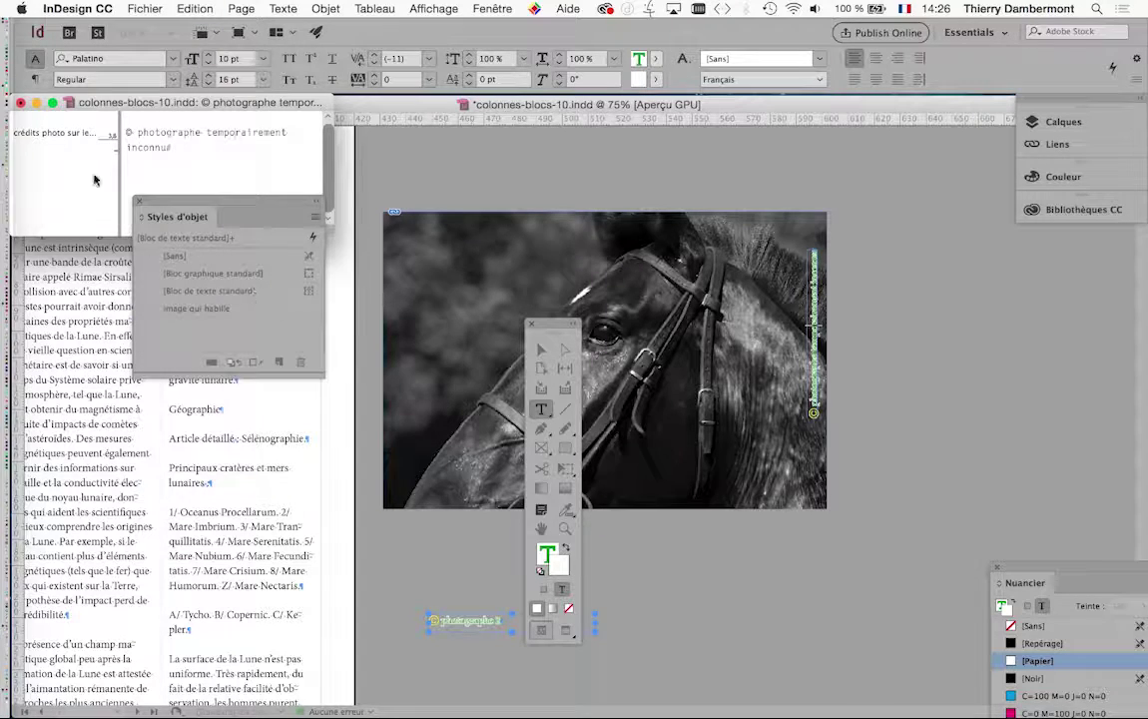
left_click_drag(100, 101, 564, 144)
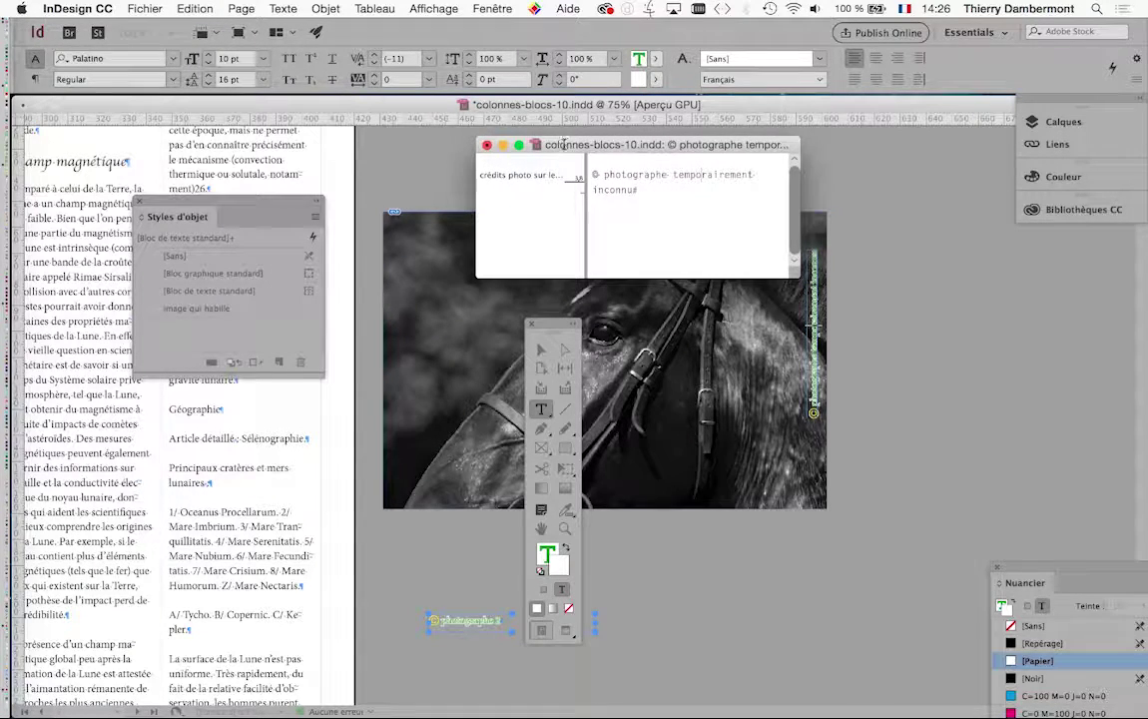
left_click_drag(794, 274, 1016, 437)
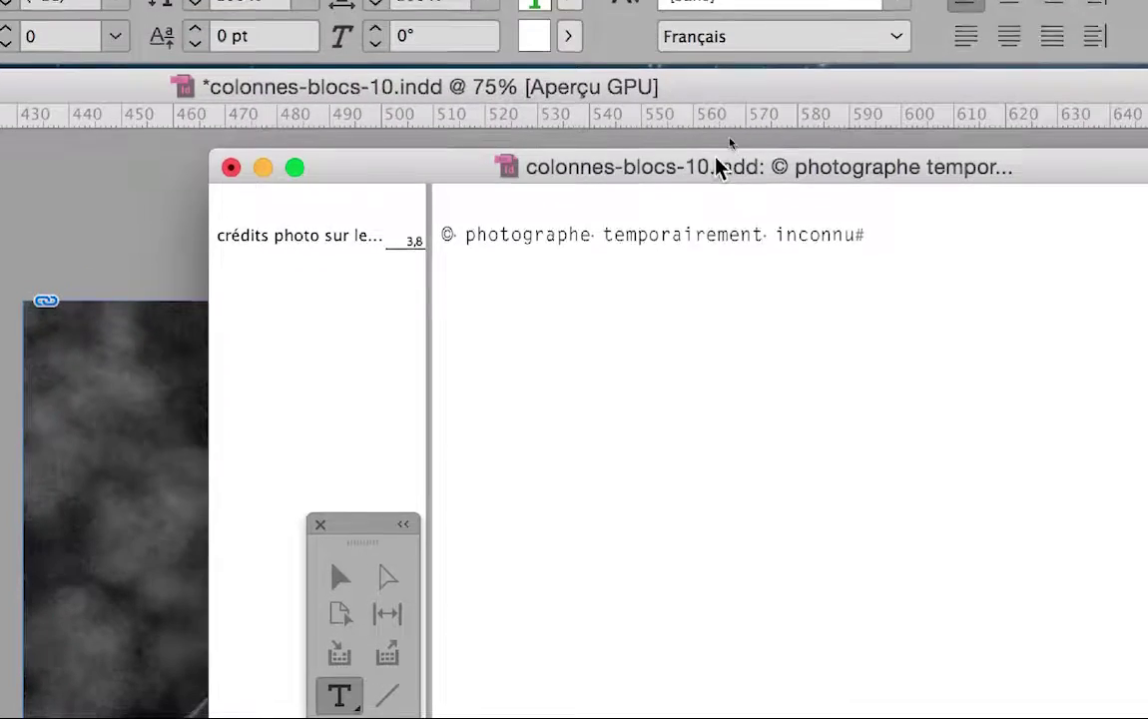
Step: Move the story editor window below the vertical credit and delete the word "photographe" from its text
left_click_drag(734, 90, 786, 718)
mouse_move(724, 417)
left_mouse_down()
mouse_move(736, 422)
mouse_move(722, 392)
left_mouse_up()
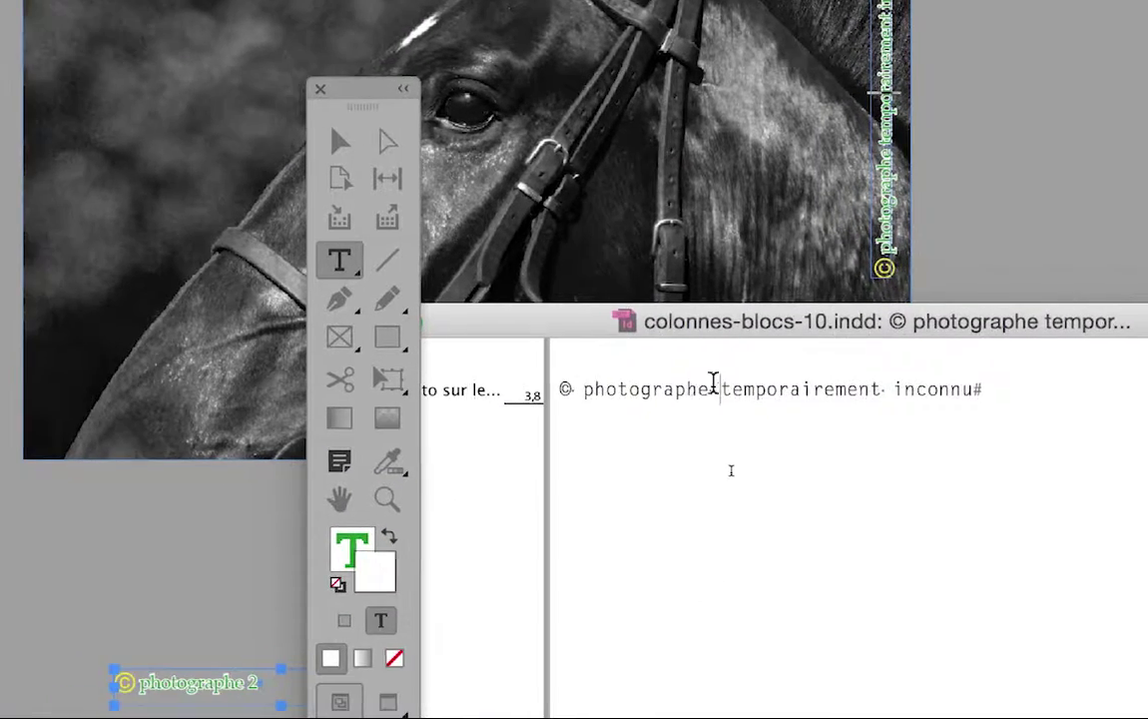
left_click_drag(656, 421, 549, 419)
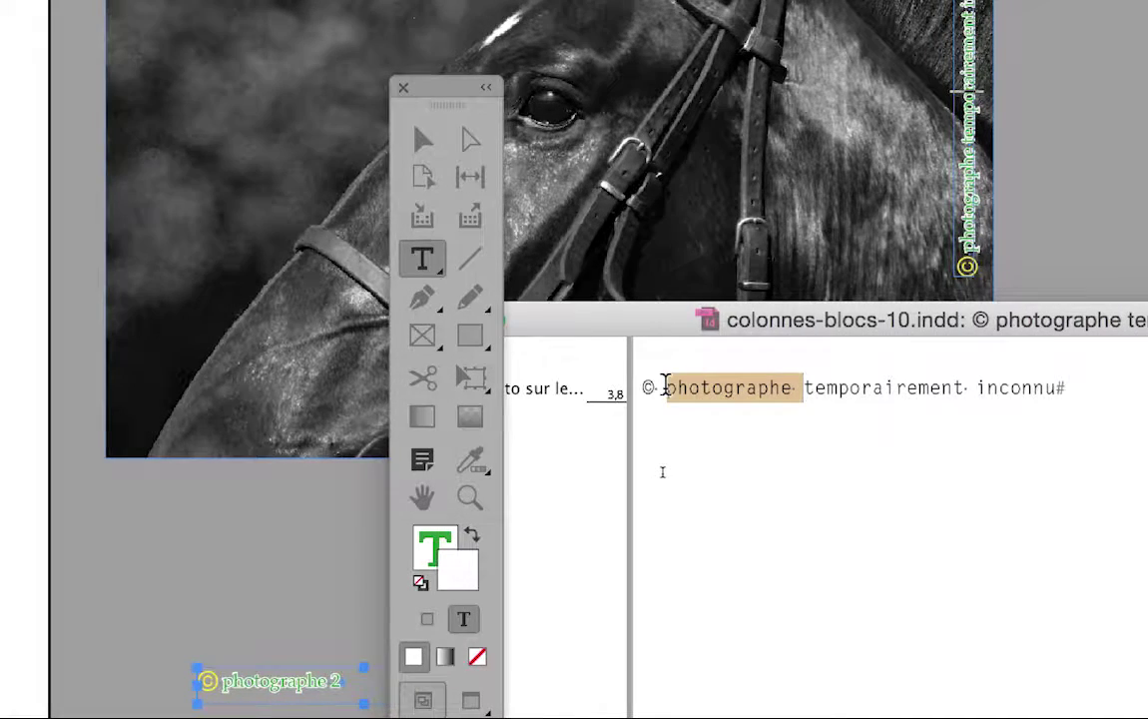
key("BackSpace")
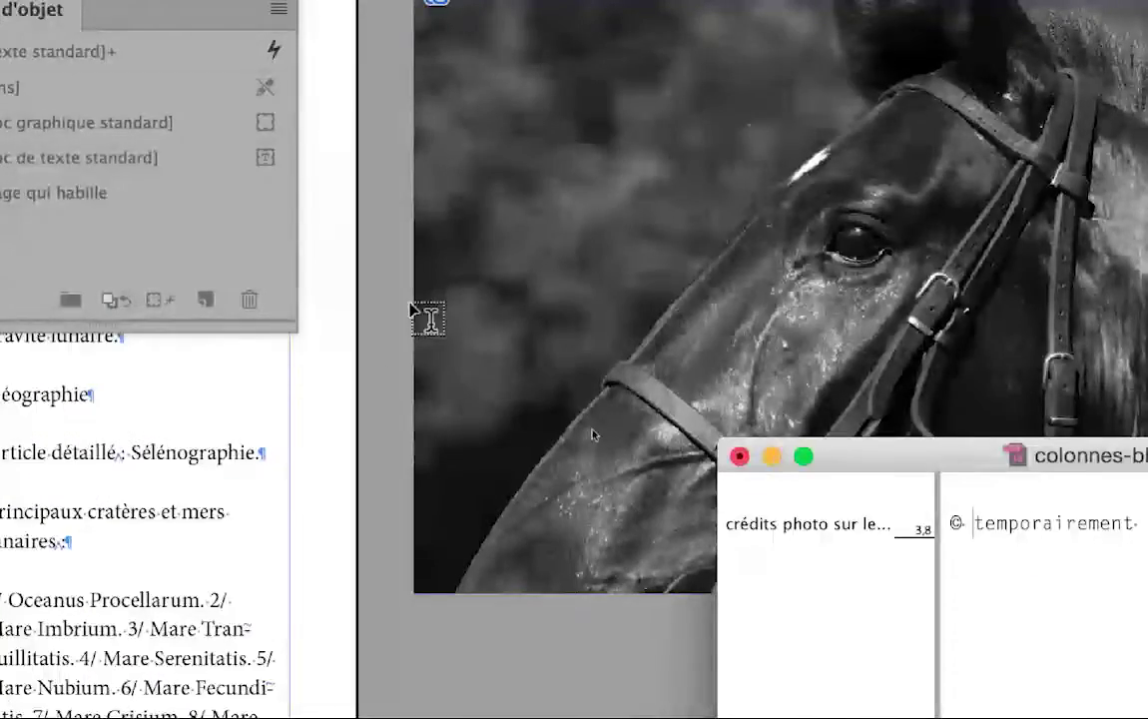
Step: Compare the formatting of the © sign and the word "temporairement" in the story editor, and close it
left_click_drag(882, 458, 462, 256)
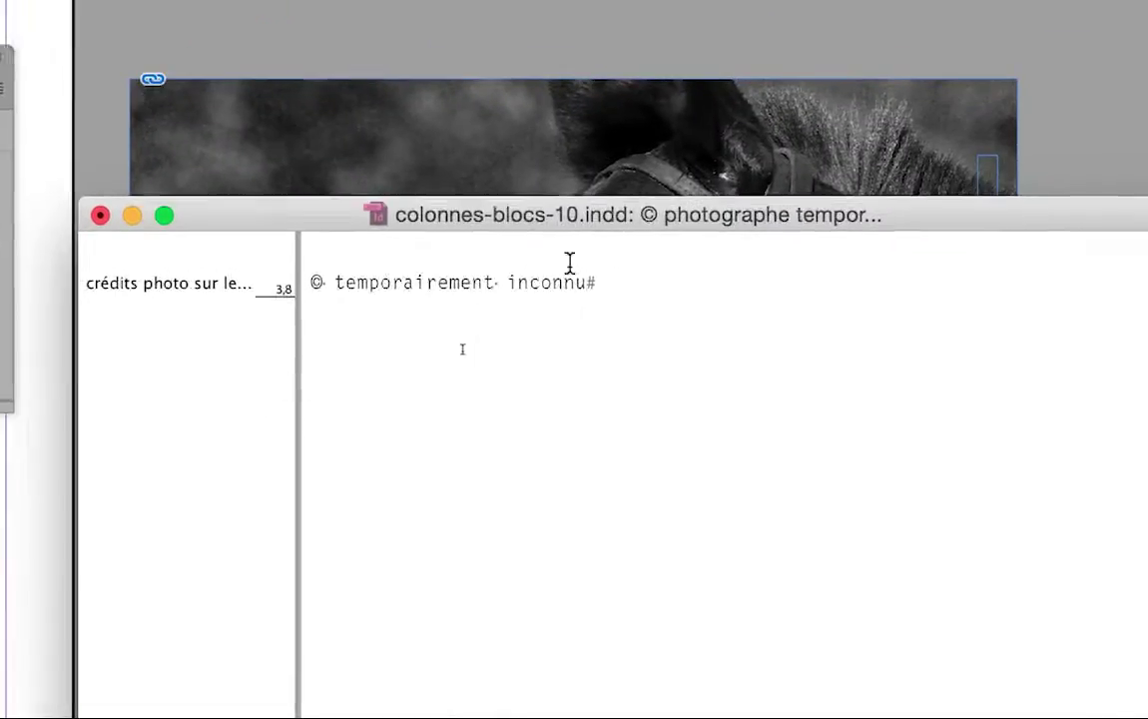
left_click_drag(579, 244, 686, 388)
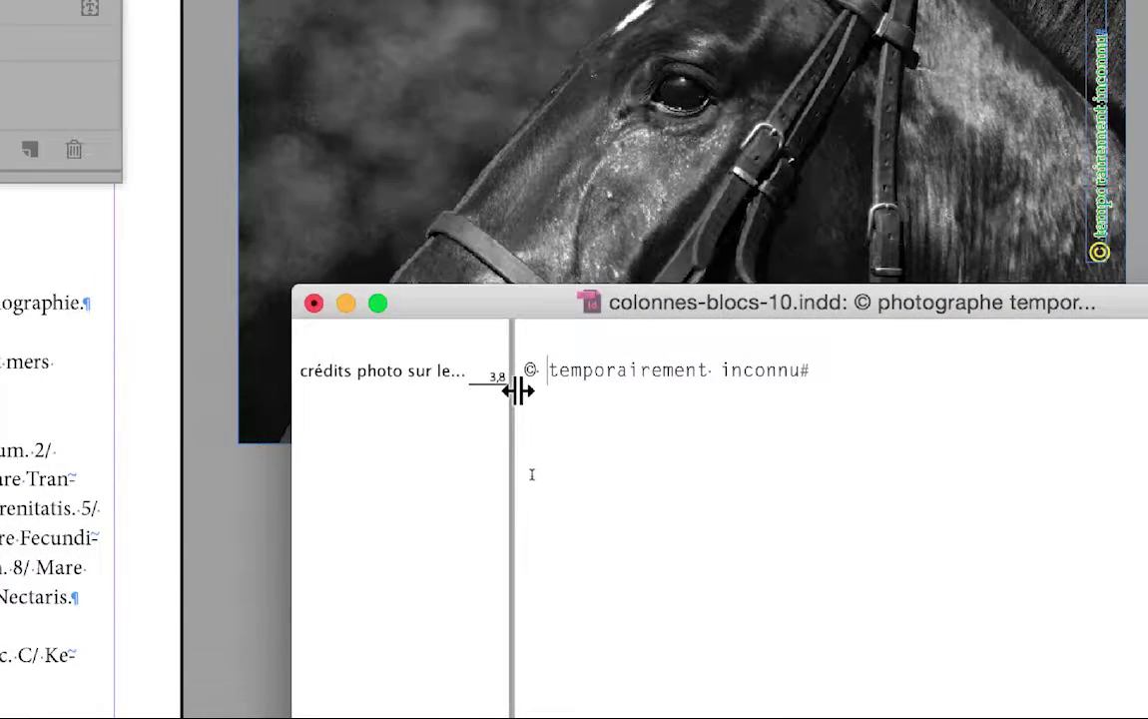
double_click(530, 371)
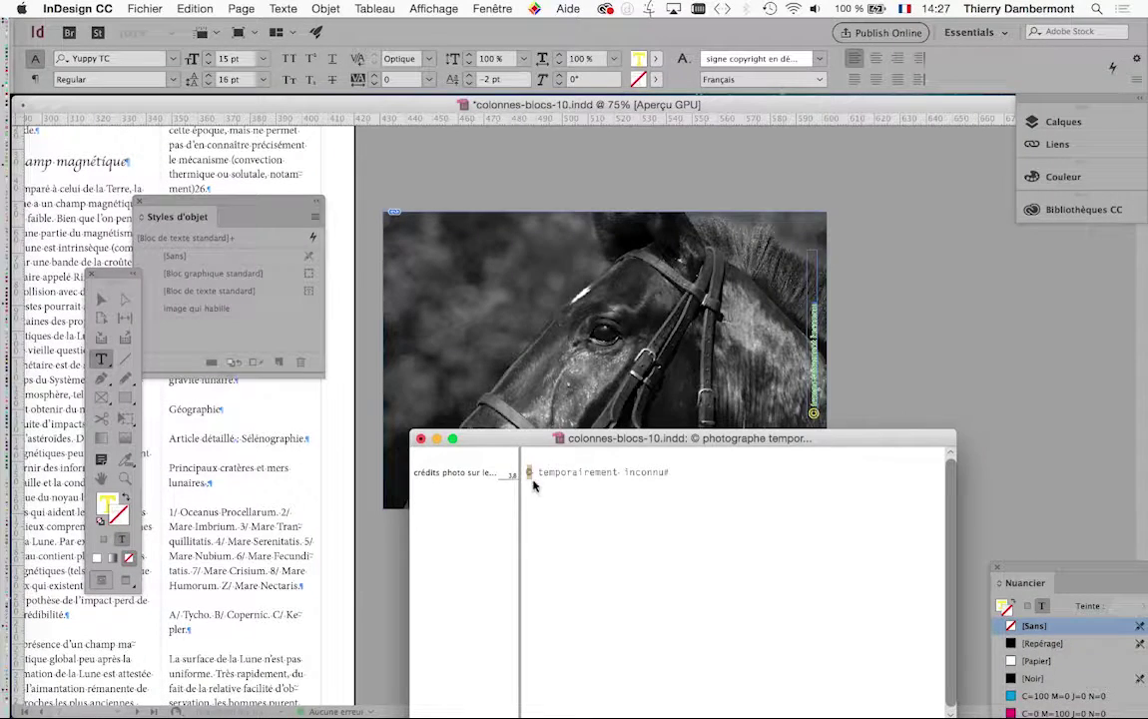
mouse_move(523, 441)
left_mouse_down()
mouse_move(506, 266)
mouse_move(538, 429)
left_mouse_up()
left_click(625, 464)
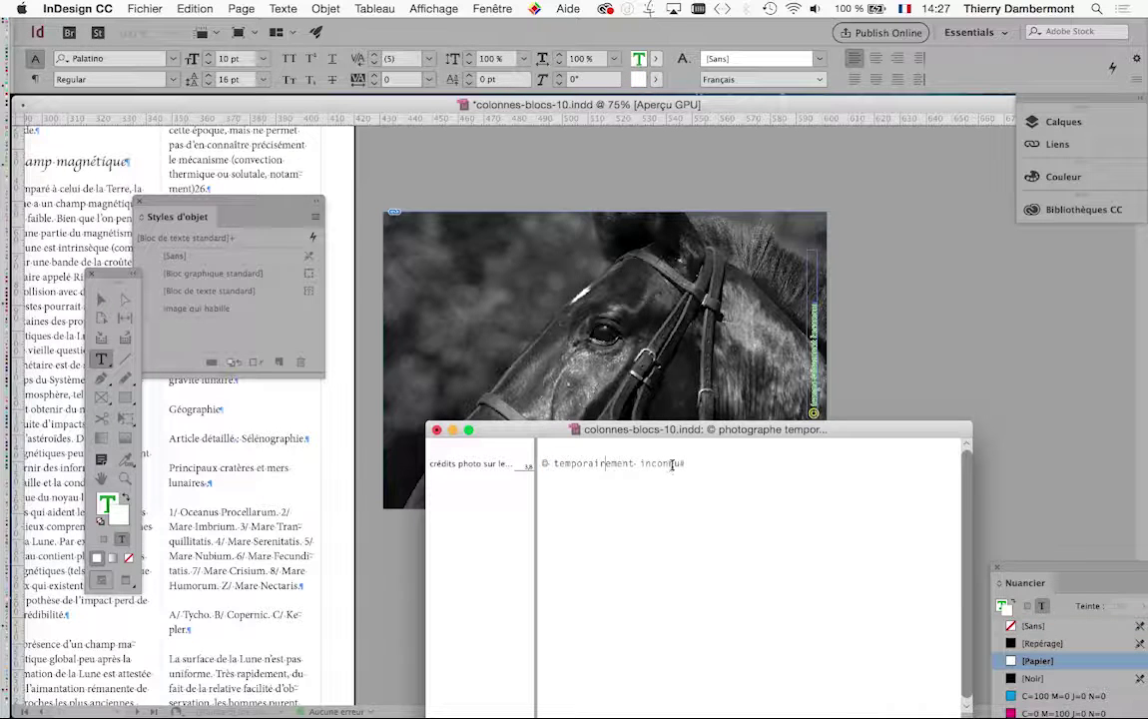
left_click(437, 430)
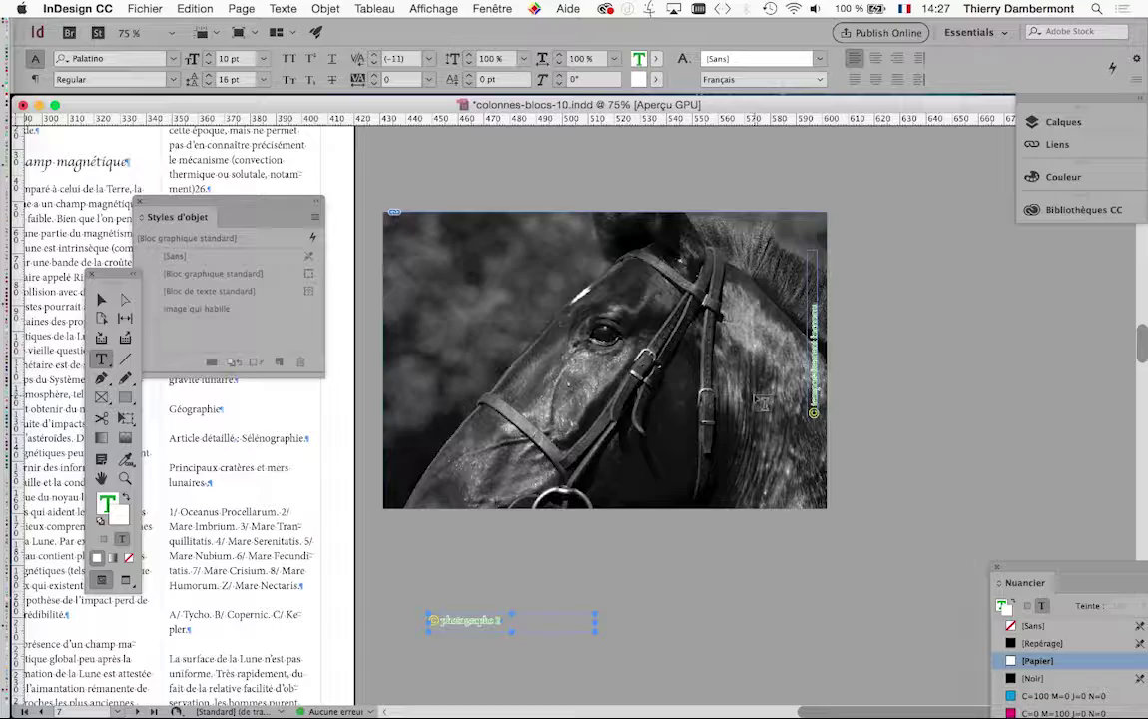
scroll(813, 359, "up", 4)
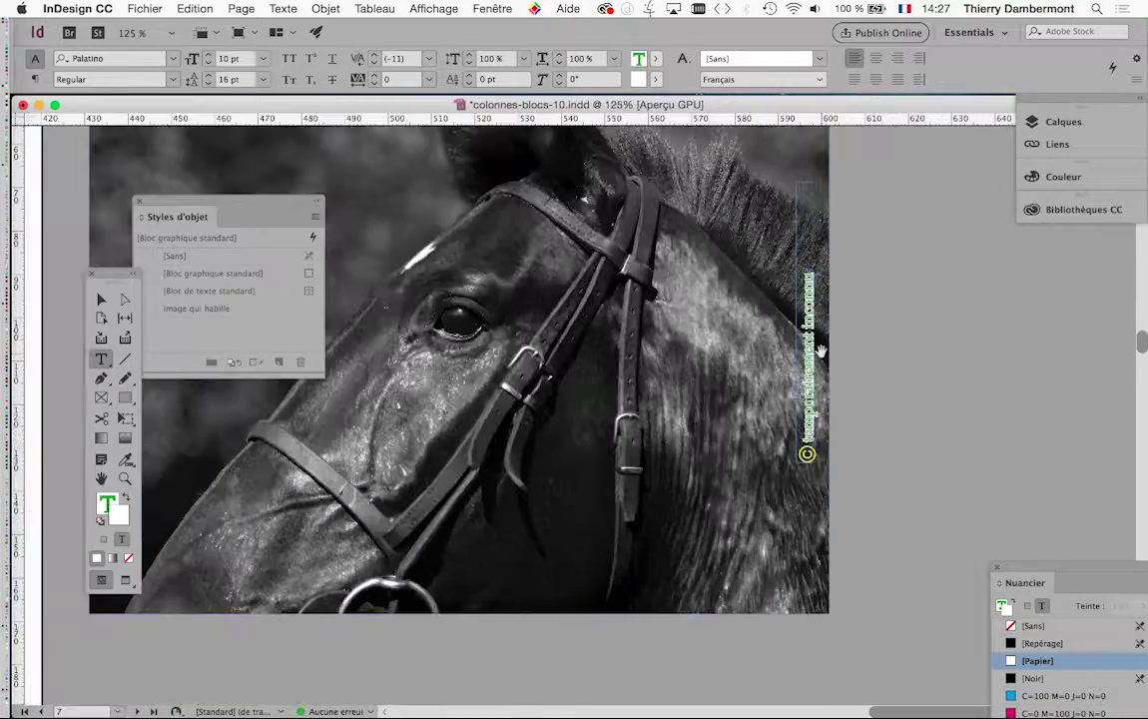
scroll(818, 356, "down", 4)
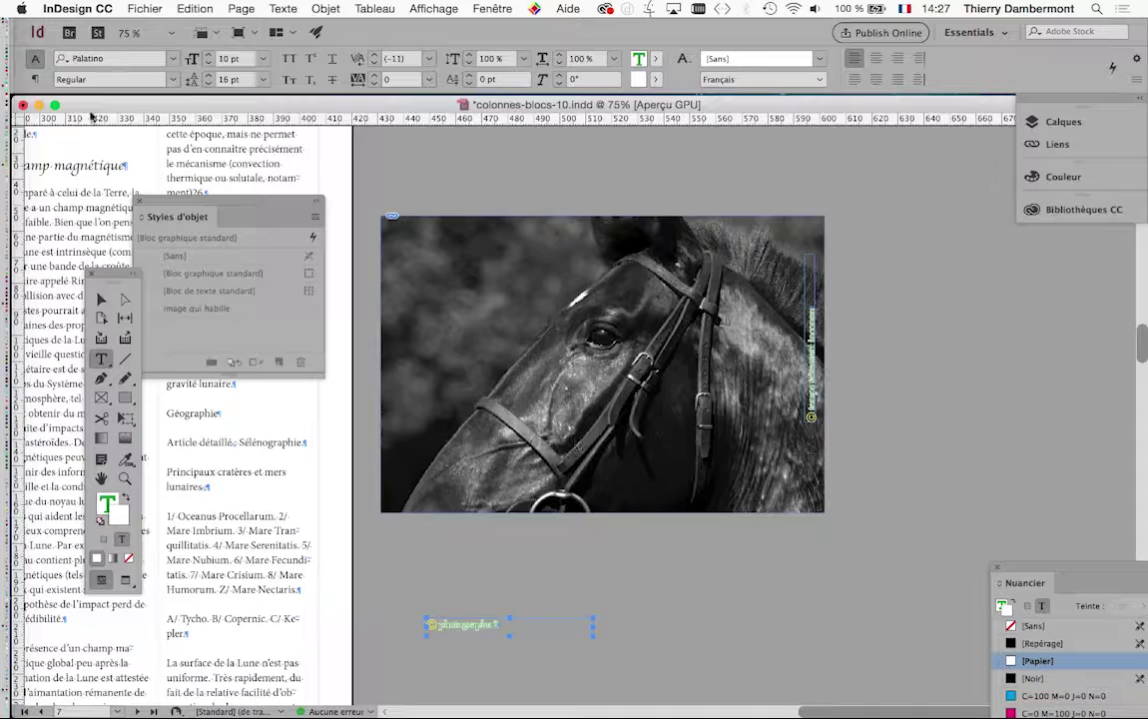
Step: Examine the "Affichage en mode éditeur" preferences for font, colours, theme and cursor, and leave them without changes
left_click(80, 8)
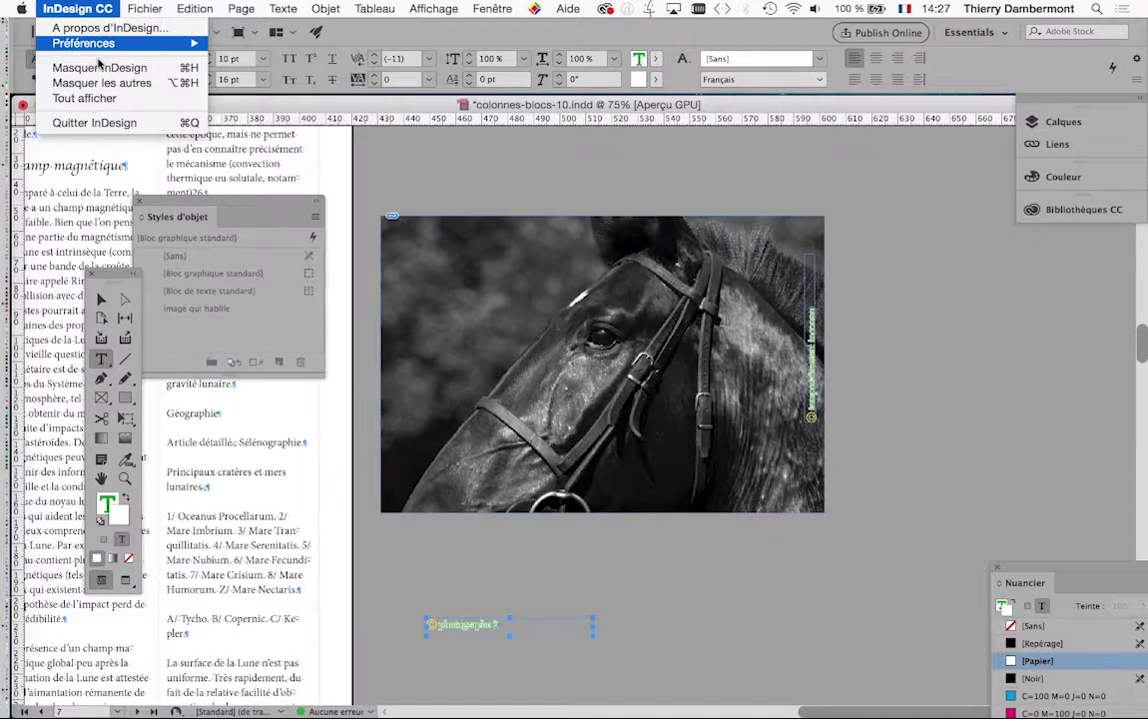
mouse_move(90, 44)
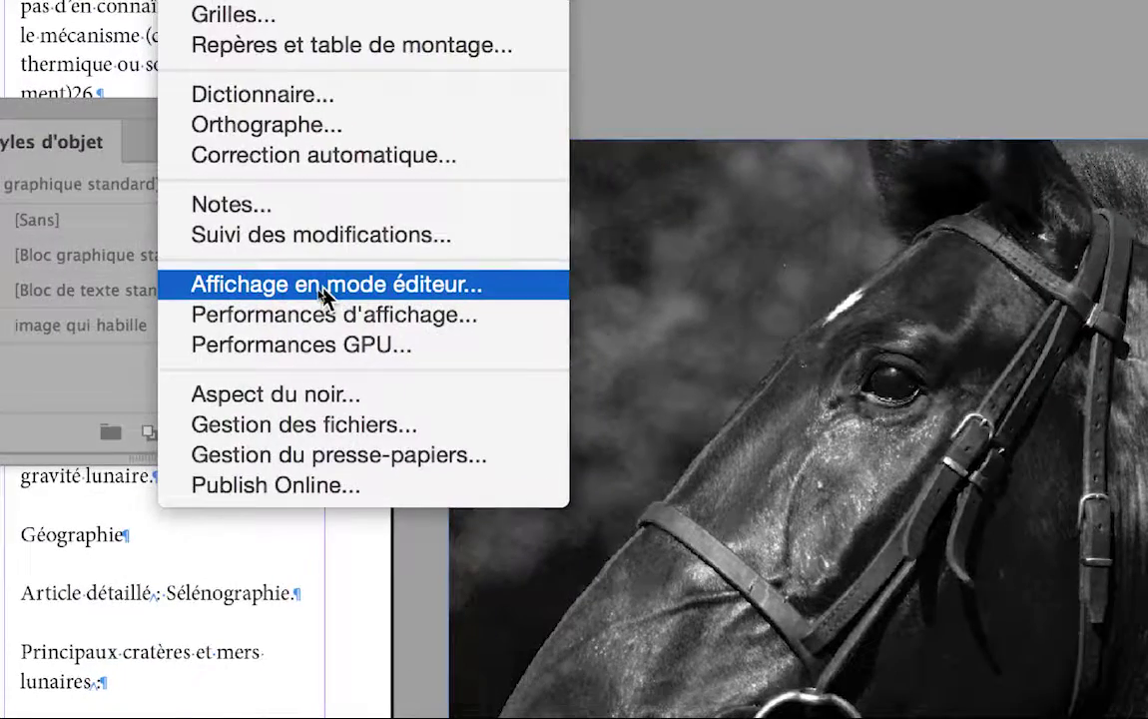
left_click(339, 290)
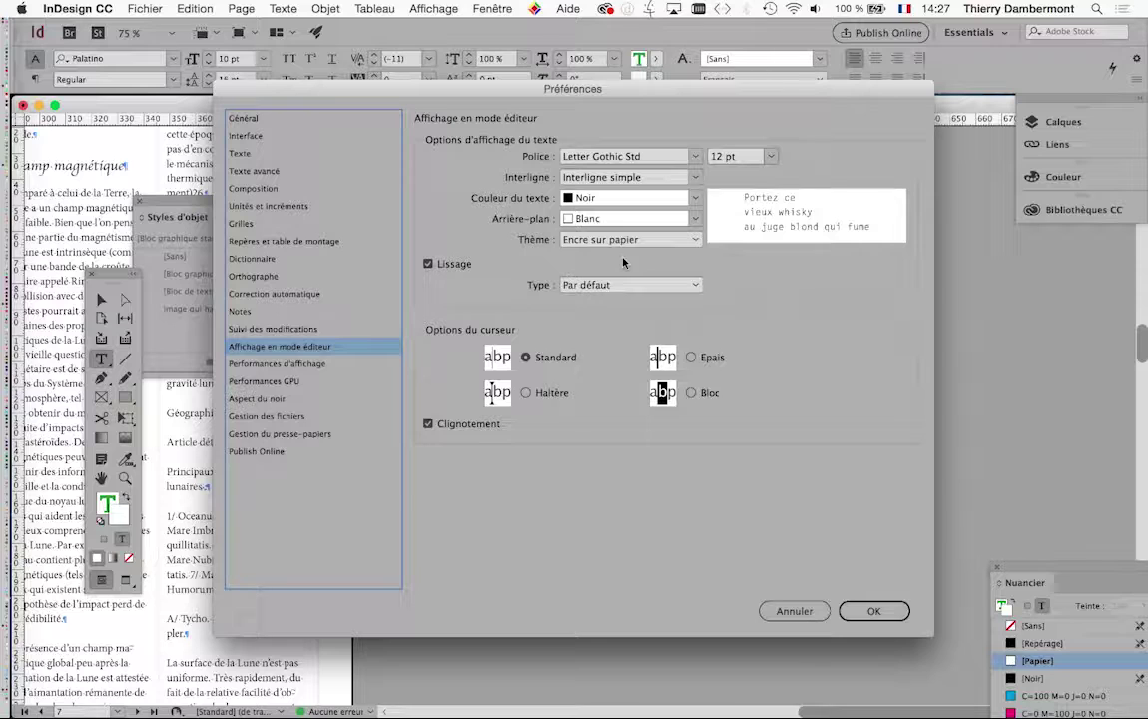
left_click(795, 611)
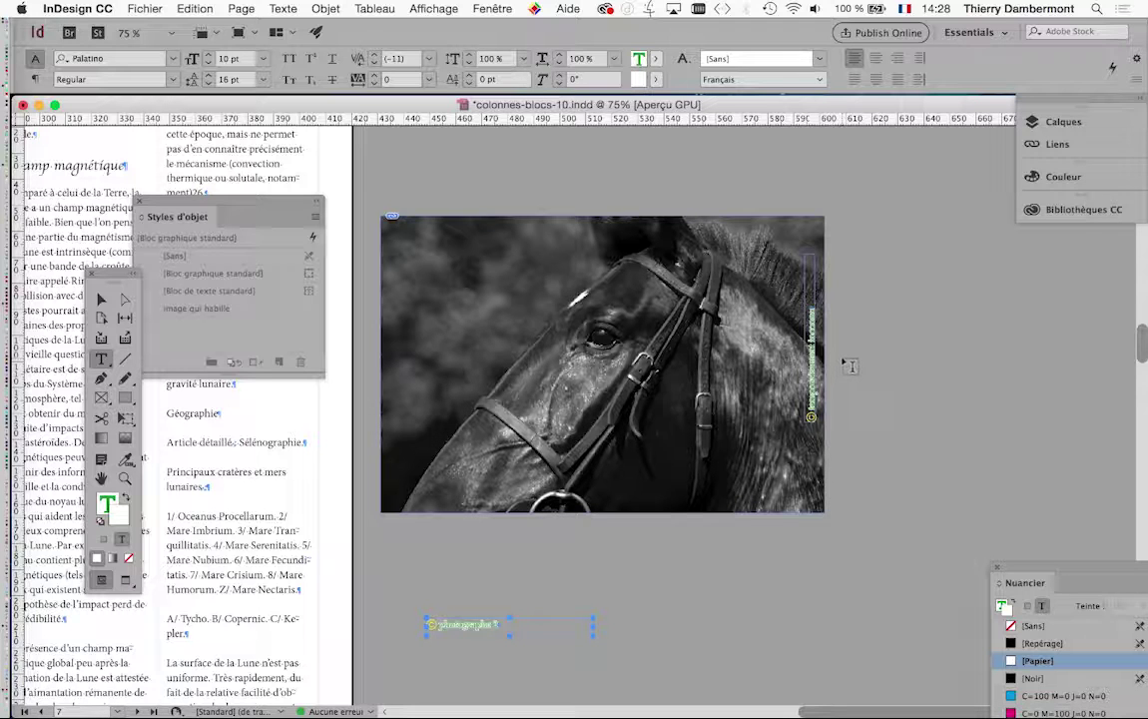
Step: Save the document under the new name colonnes-blocs-11.indd in the folder "ID initiation JOUR 4"
scroll(842, 357, "up", 2)
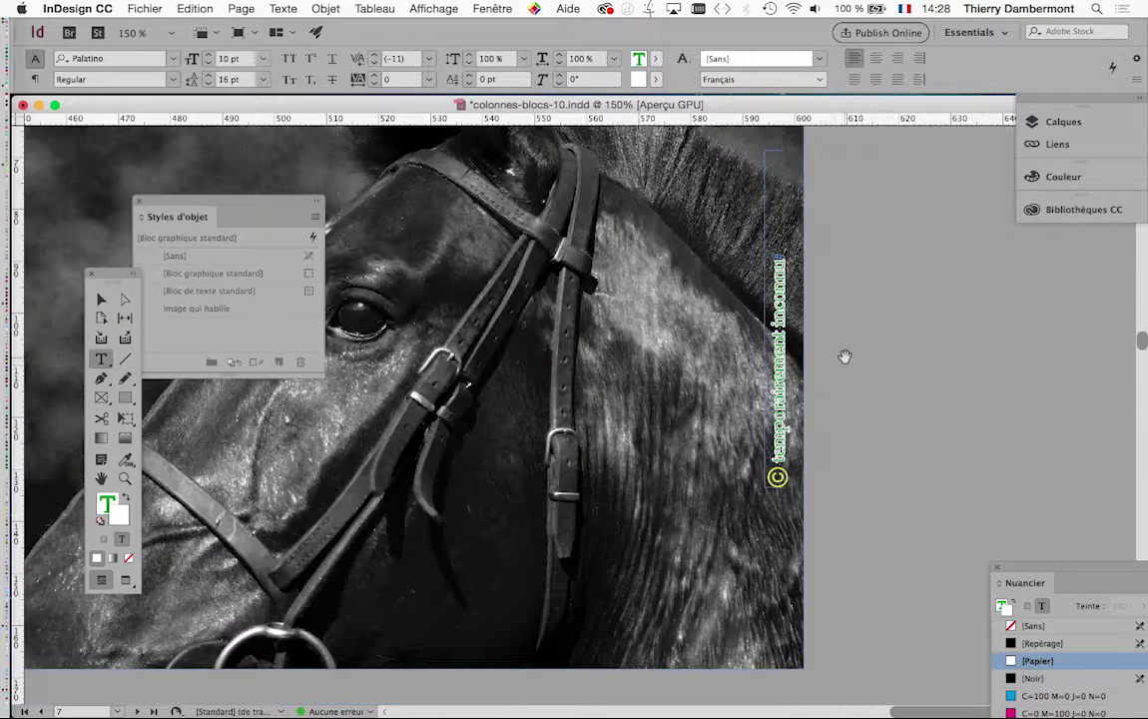
scroll(849, 366, "up", 1)
scroll(849, 367, "down", 2)
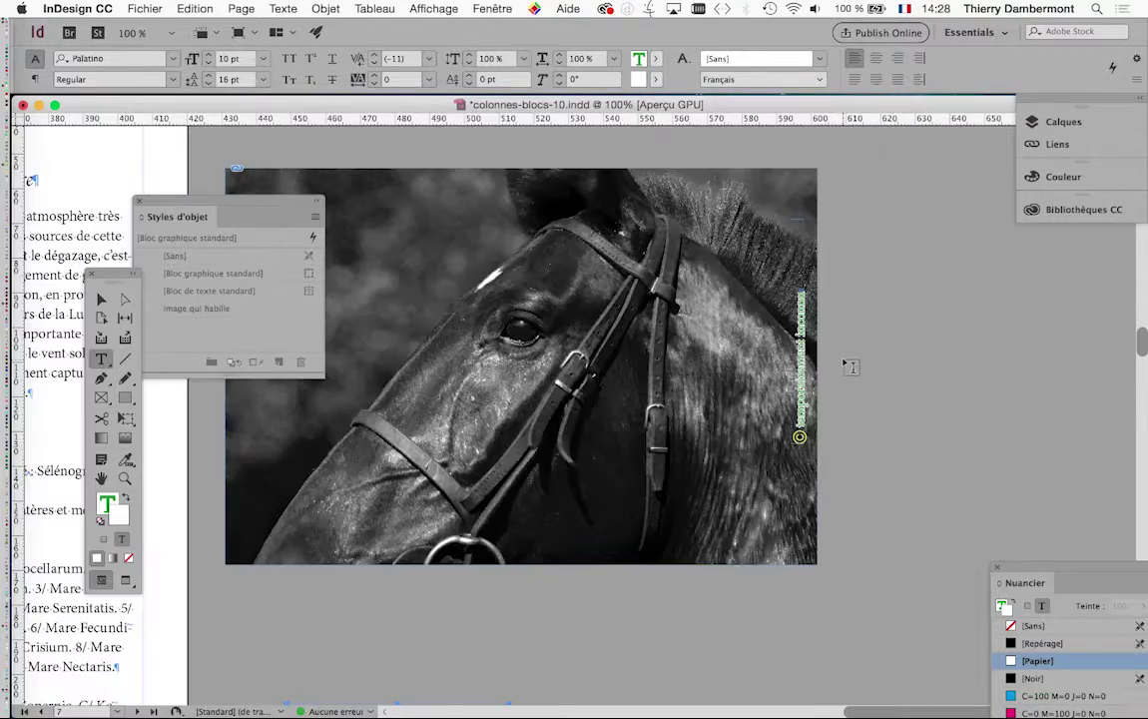
left_click(105, 10)
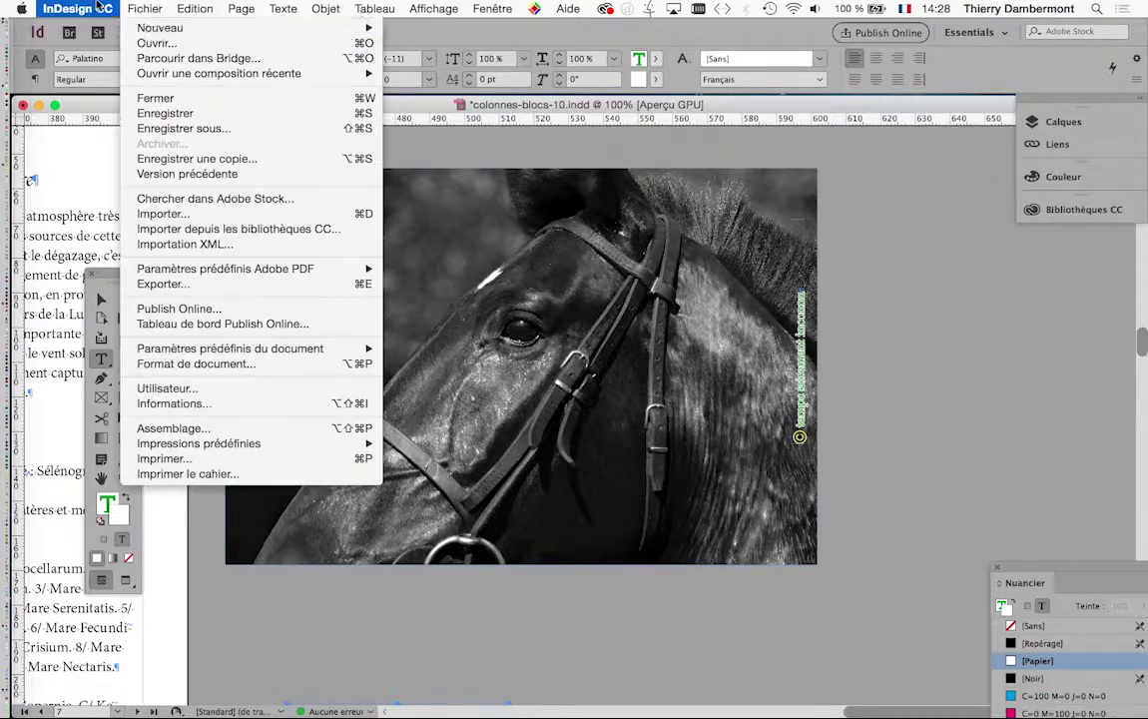
mouse_move(100, 43)
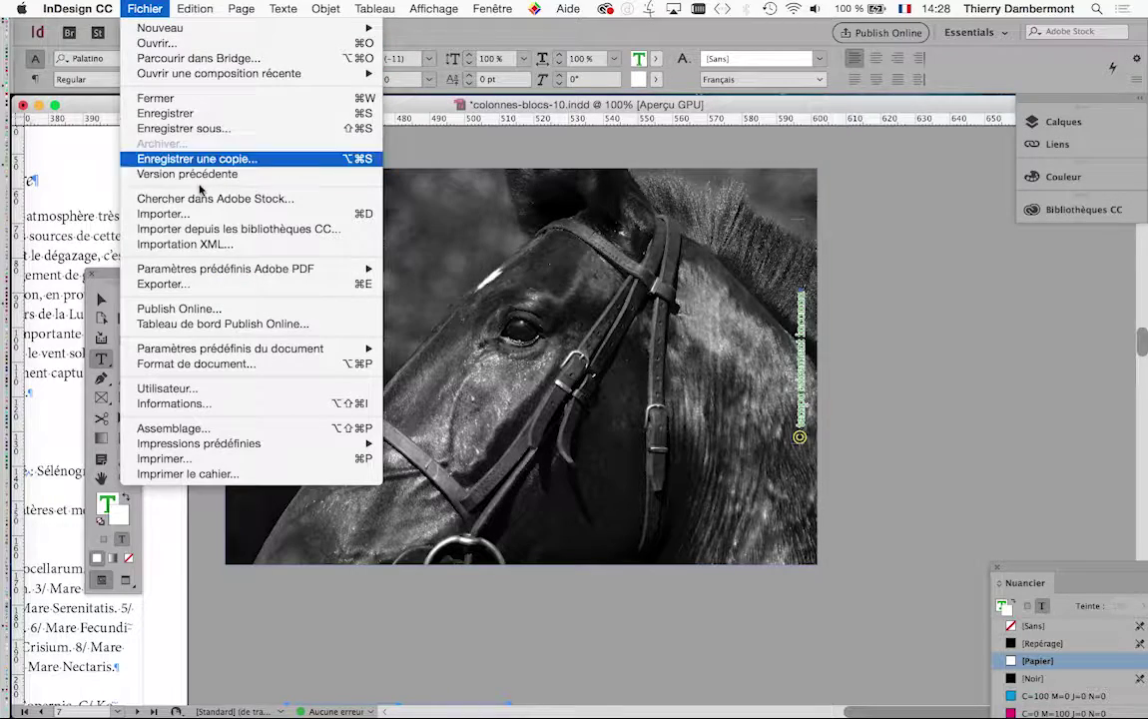
left_click(674, 279)
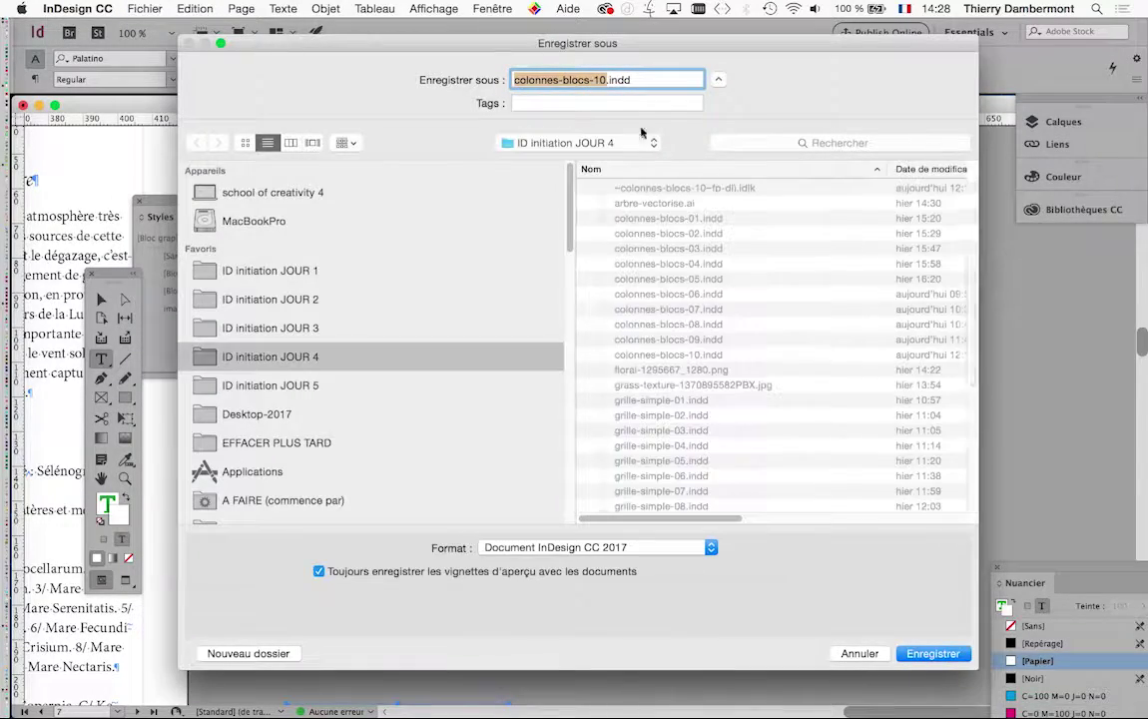
left_click(605, 80)
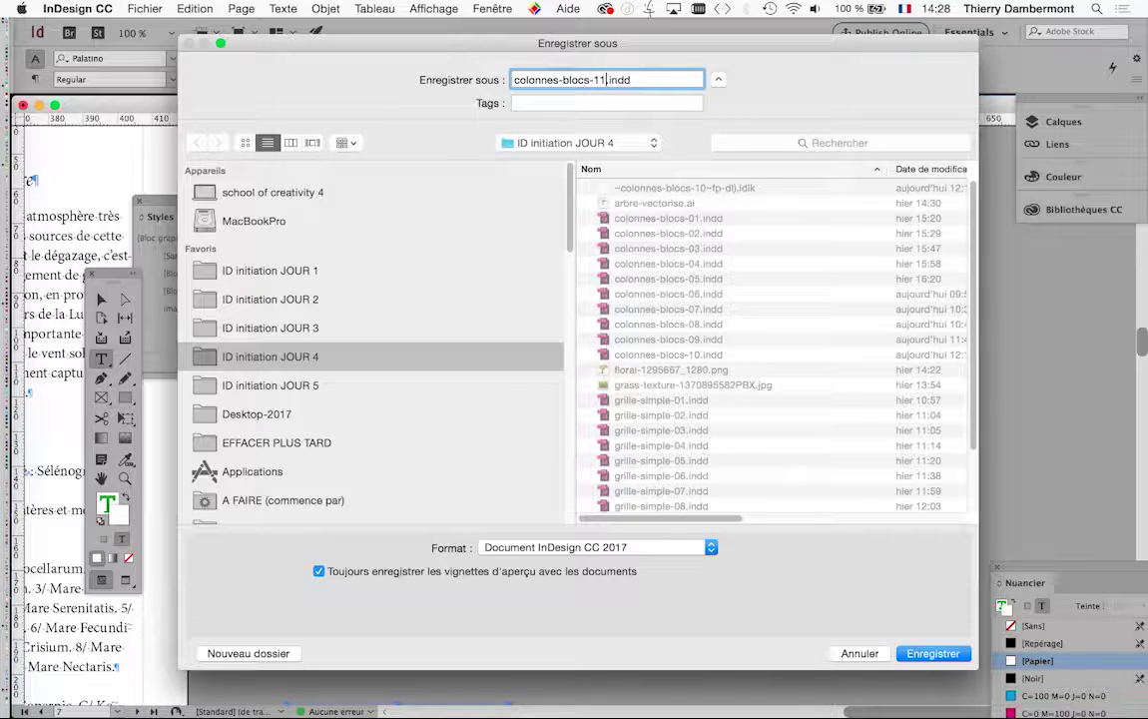
left_click(948, 656)
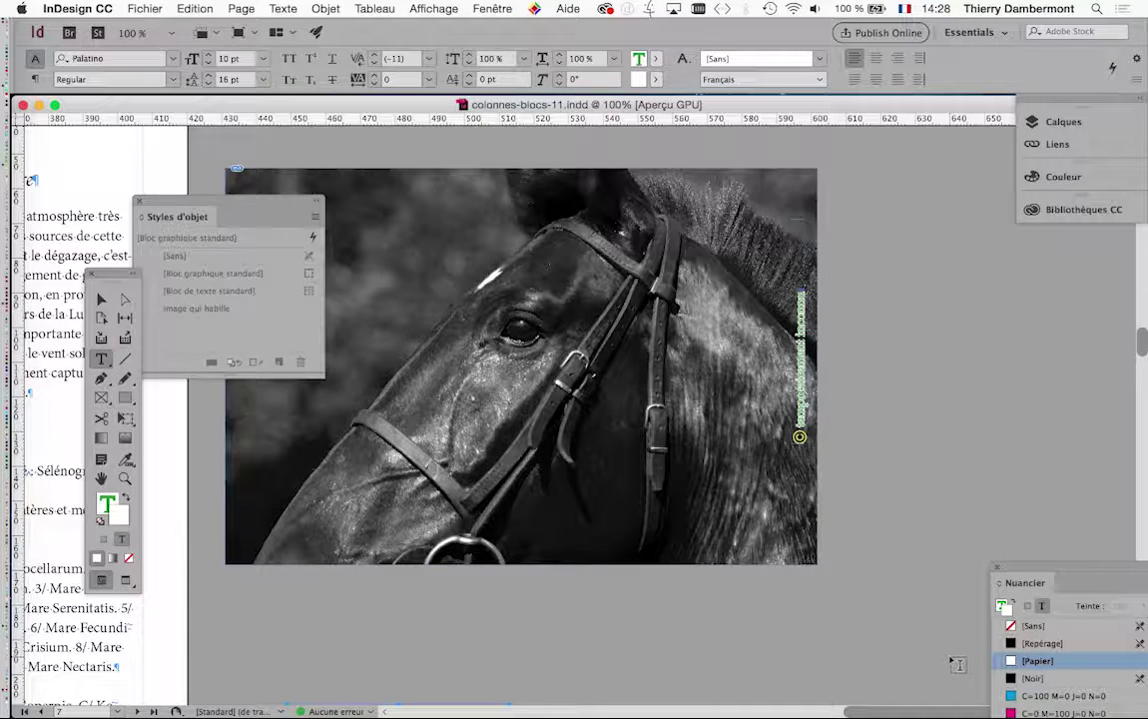
Step: Leave text editing with the Selection tool so that the vertical credit frame is selected as an object
key("super+minus")
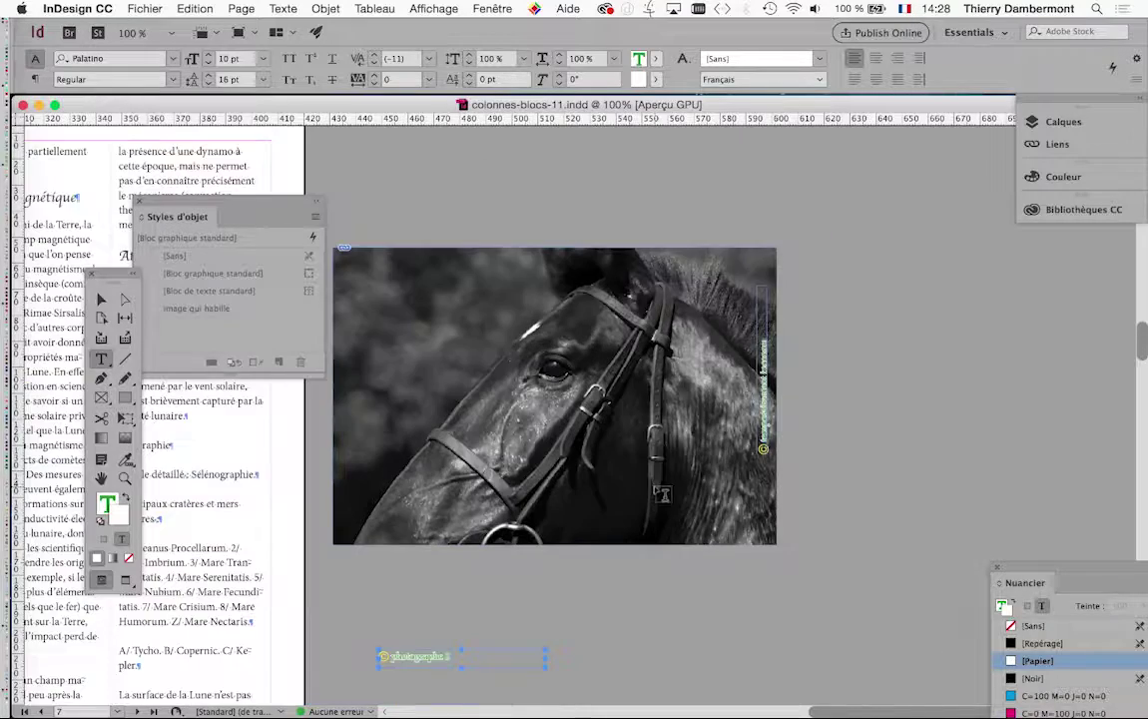
left_click(100, 299)
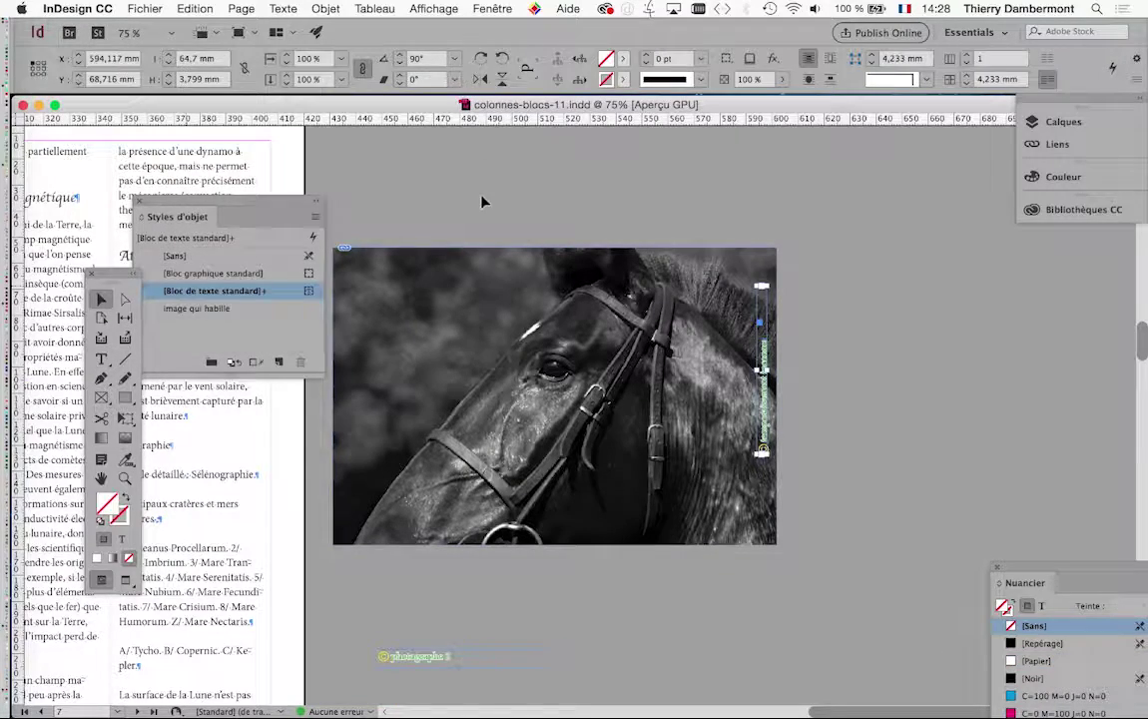